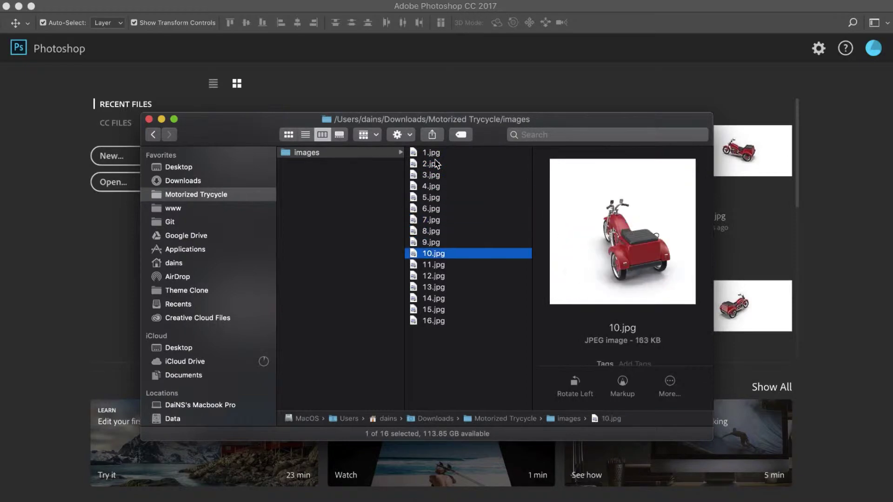
Create a new folder named "frames" inside the Motorized Trycycle folder
click(222, 198)
right_click(342, 232)
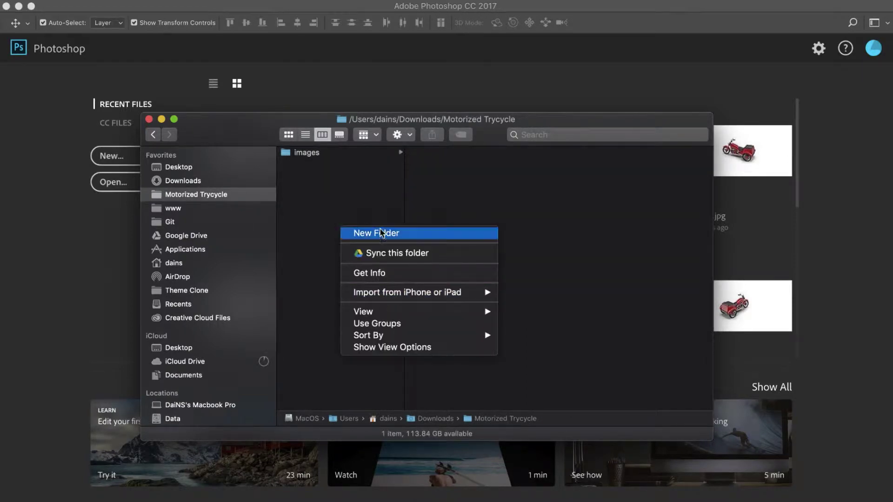
click(381, 231)
text(frames)
key(Return)
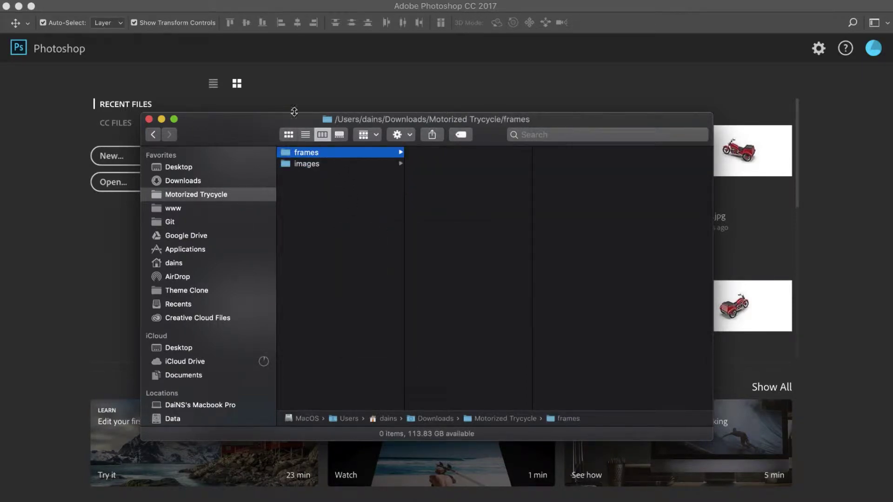
Create a new Photoshop document 1200 px wide and 560 px high with a white background
click(111, 154)
click(111, 155)
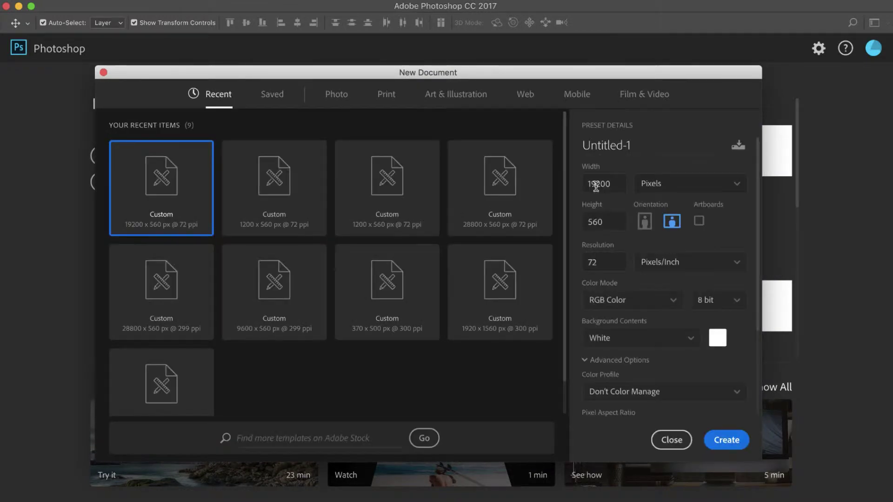
double_click(596, 185)
text(1200)
double_click(611, 221)
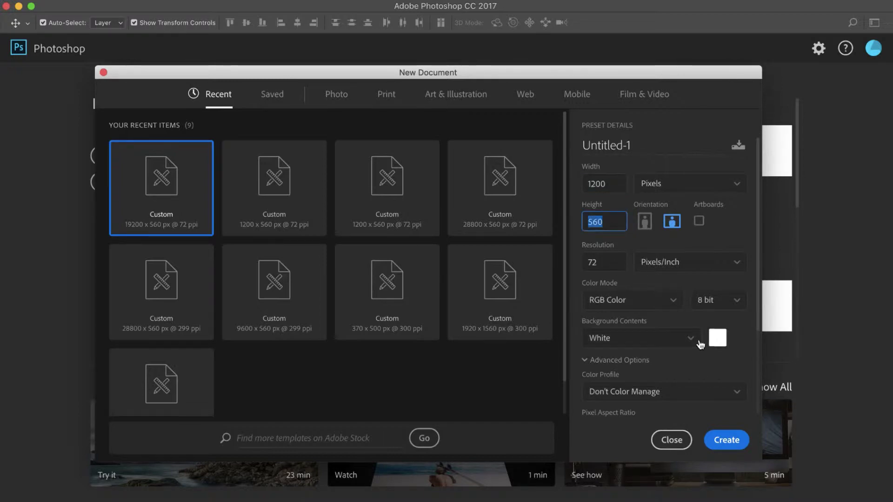
click(726, 439)
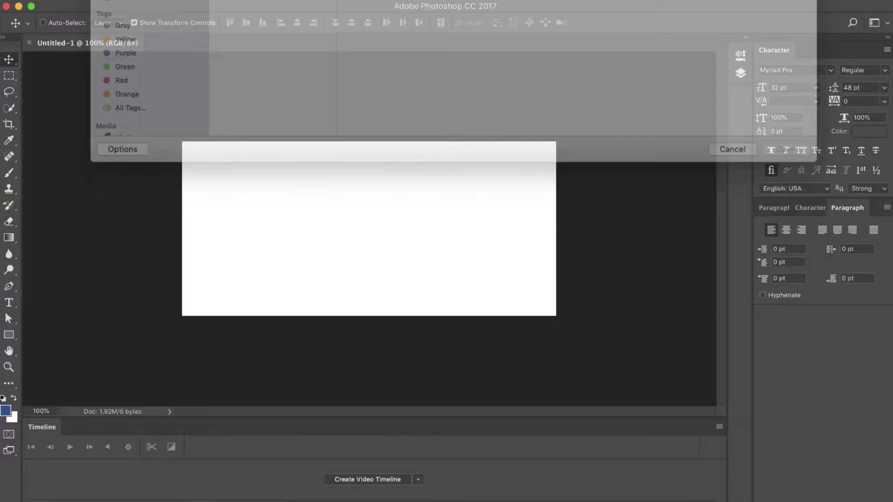
Open 1.jpg from the images folder of Motorized Trycycle
click(125, 98)
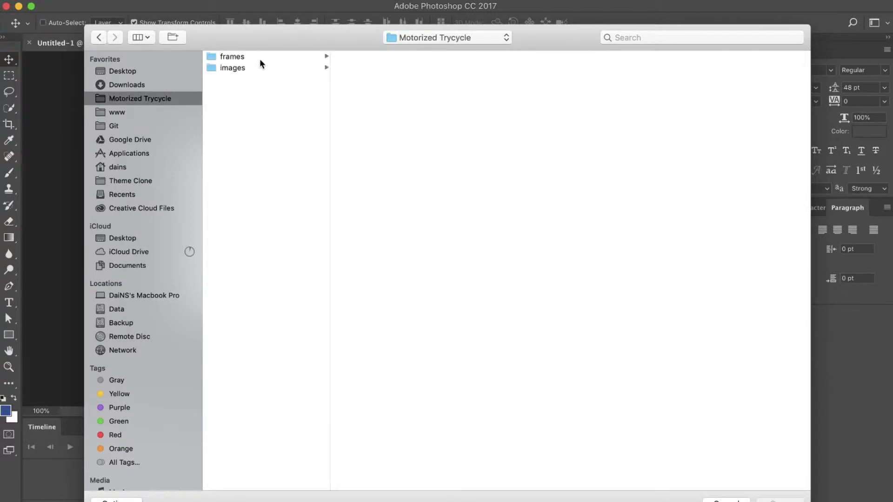
click(262, 68)
click(398, 59)
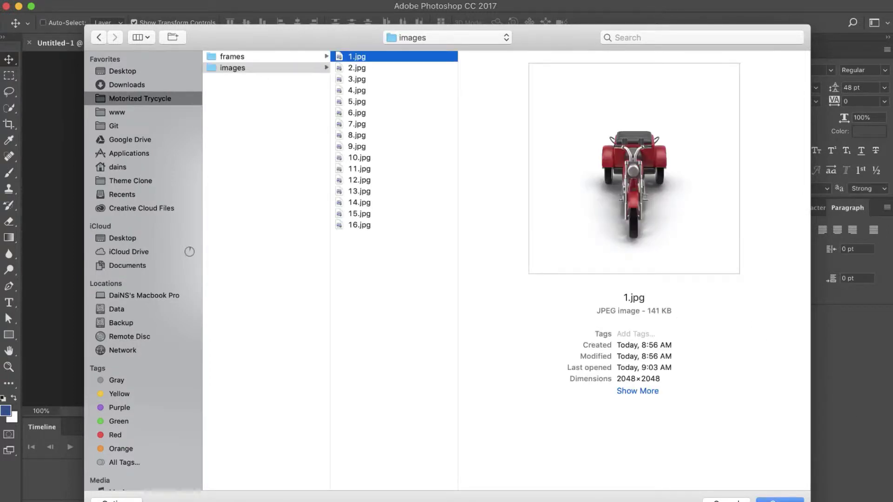
click(780, 501)
Cut the entire 1.jpg image and paste it into the blank 1200 × 560 px document
key(super+a)
key(super+x)
click(123, 44)
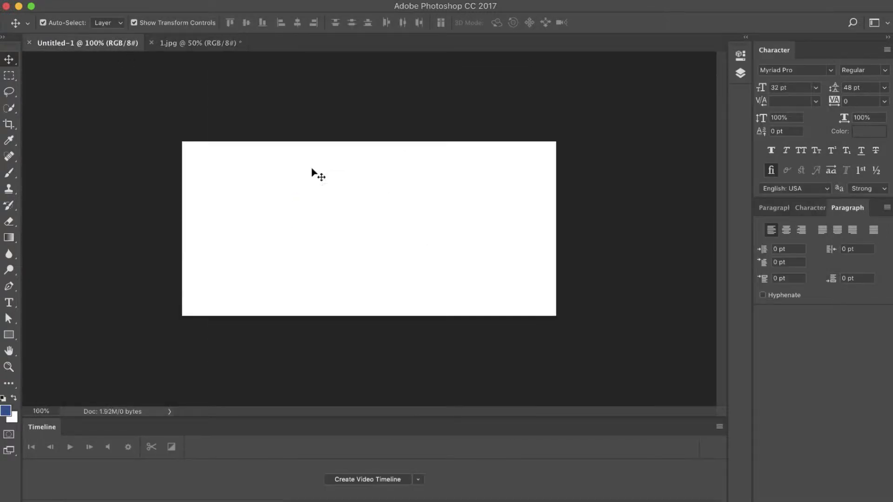
key(super+v)
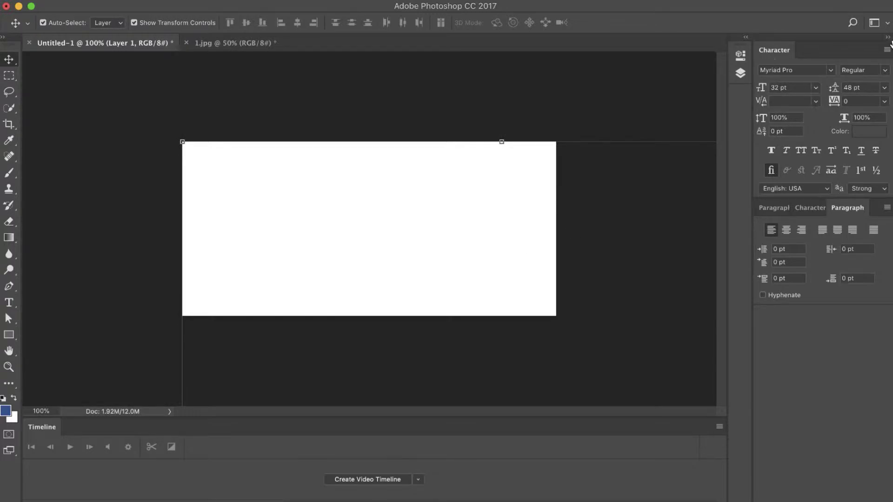
Resize the pasted tricycle layer to 500 px high with linked proportions and set its X position to 350 px
click(740, 56)
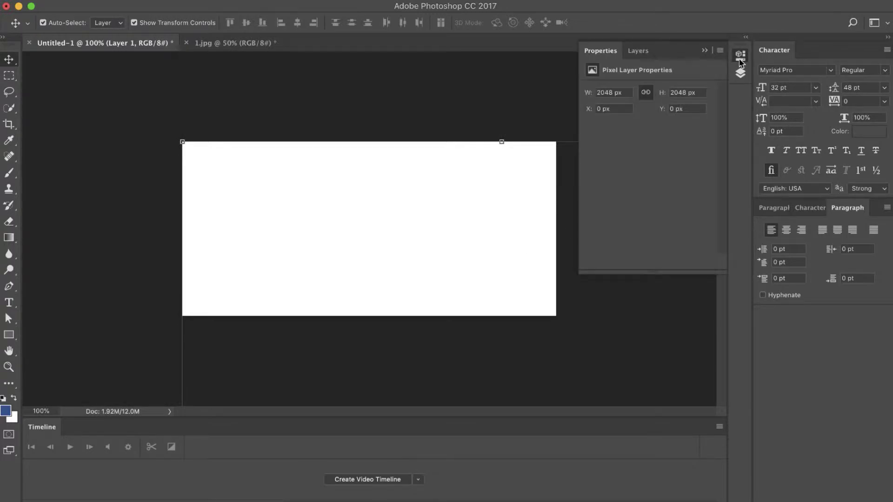
click(677, 93)
text(500)
key(Tab)
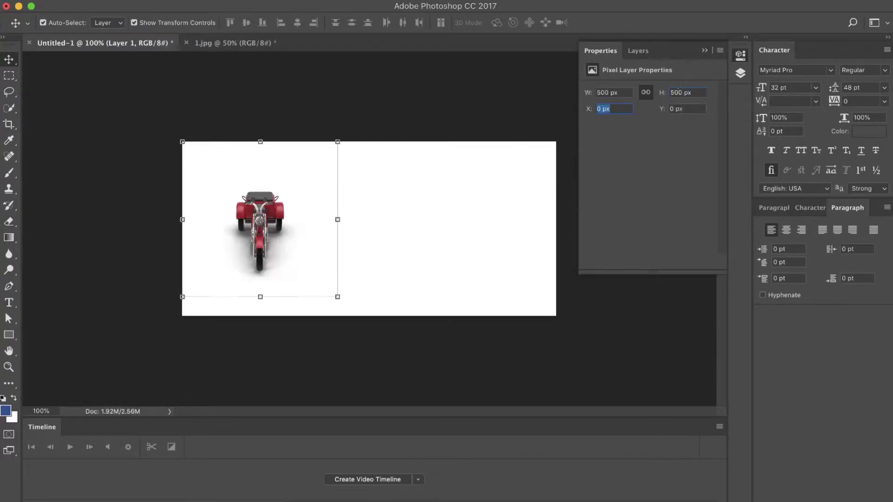
text(350)
key(Return)
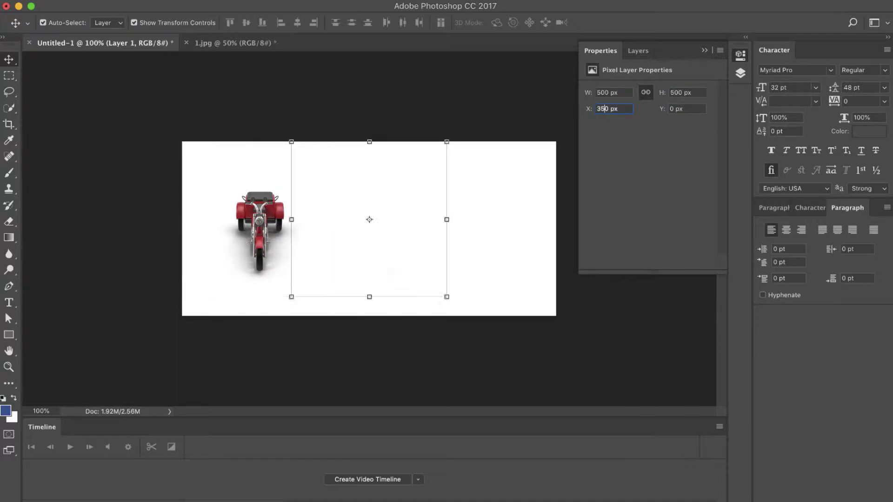
click(436, 120)
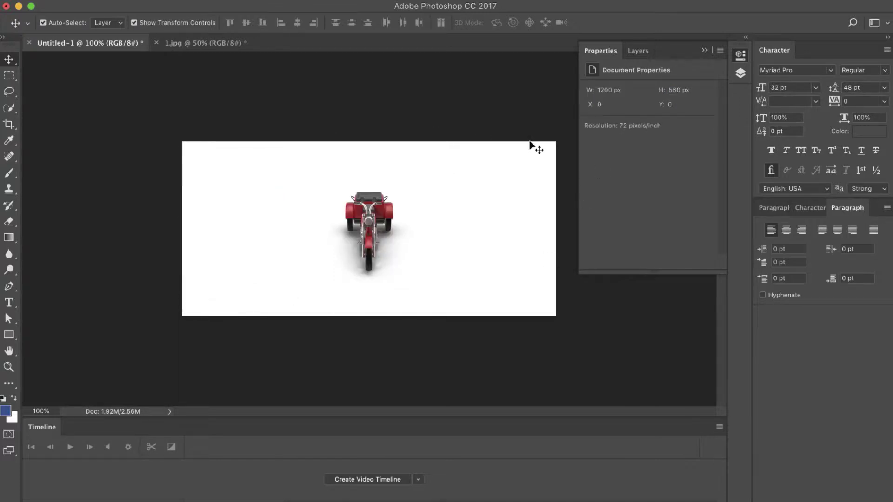
Export the tricycle composition for web with the JPEG High preset into the frames folder as frame-01
click(148, 1)
mouse_move(111, 2)
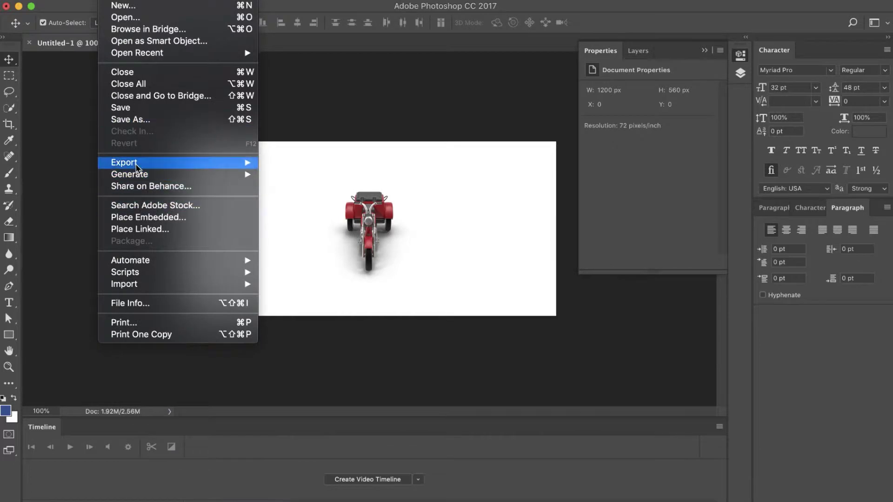
mouse_move(141, 164)
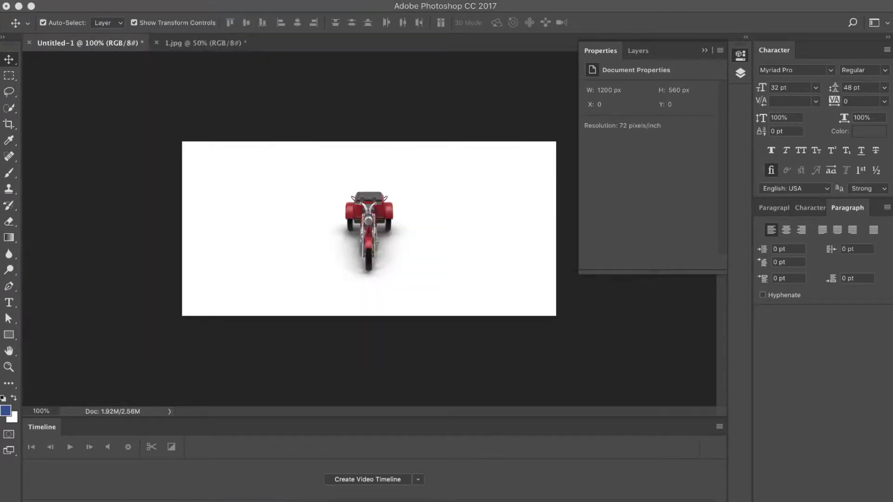
key(alt+shift+super+s)
mouse_move(538, 37)
mouse_down()
mouse_move(519, 34)
mouse_move(536, 25)
mouse_up()
click(616, 64)
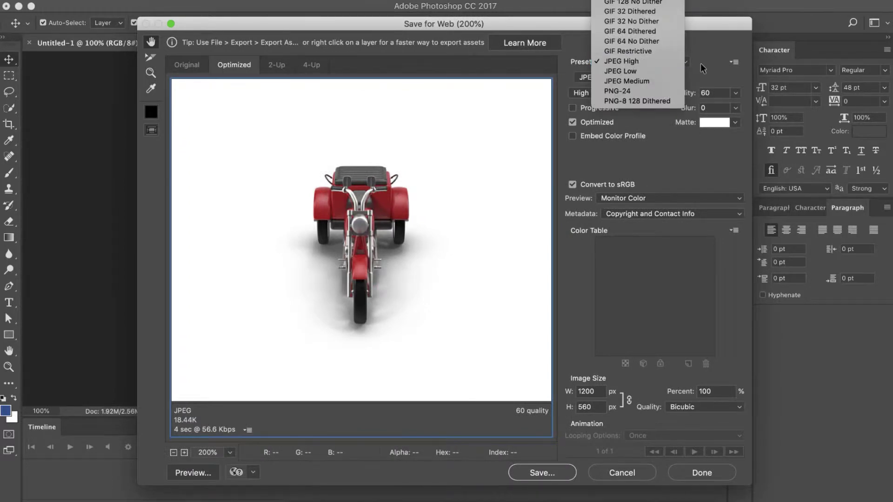
click(700, 64)
click(540, 475)
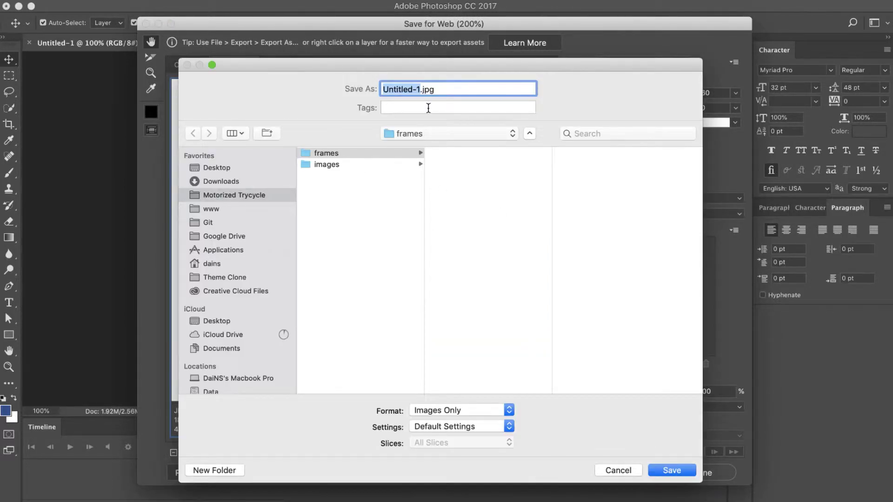
text(frame-01)
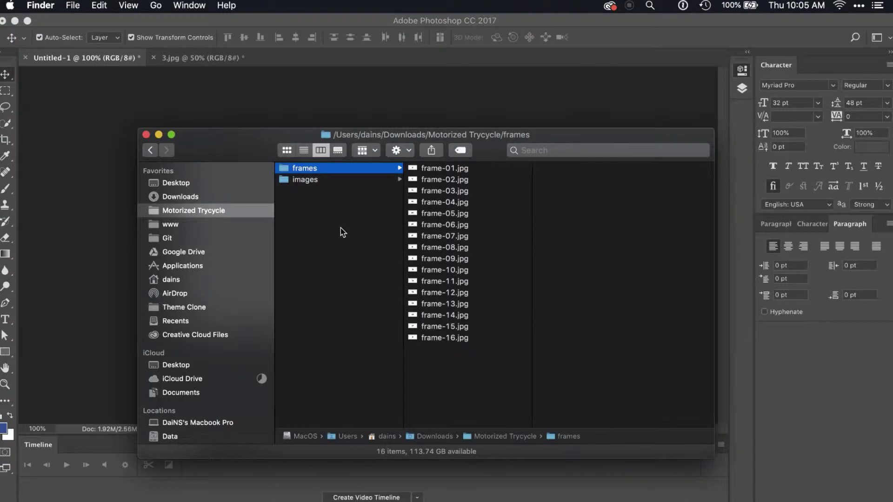
Compare the images and frames folders and preview the exported frames one after another from frame-01.jpg to frame-16.jpg
click(320, 180)
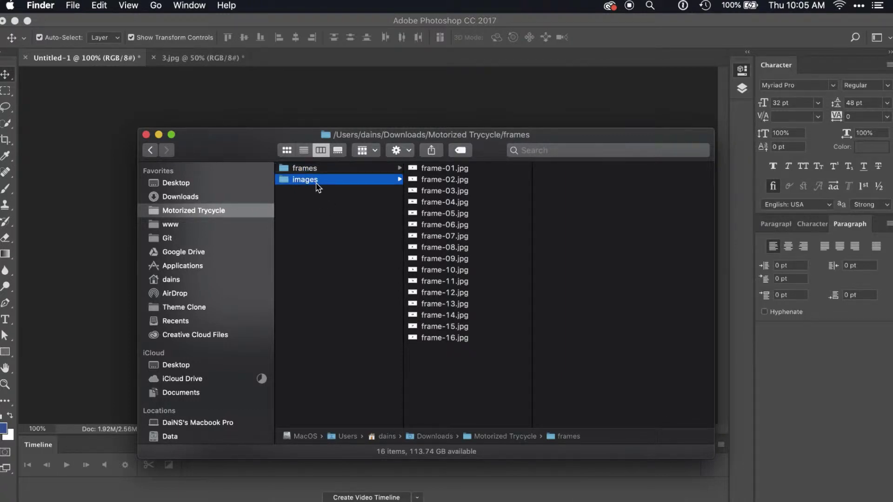
click(354, 168)
click(432, 170)
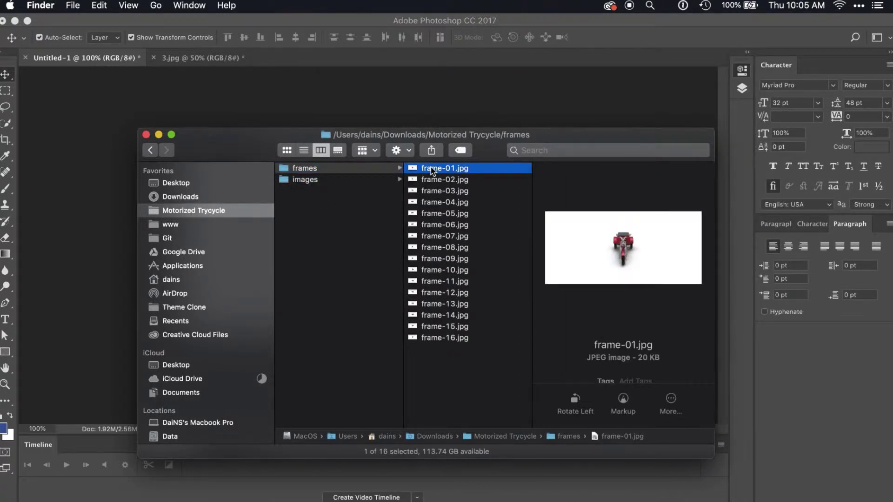
key(Down)
key(Down)
key(Down)
key(Down)
key(Down)
key(Down)
key(Down)
key(Down)
key(Down)
key(Down)
key(Down)
key(Down)
key(Down)
key(Down)
key(Down)
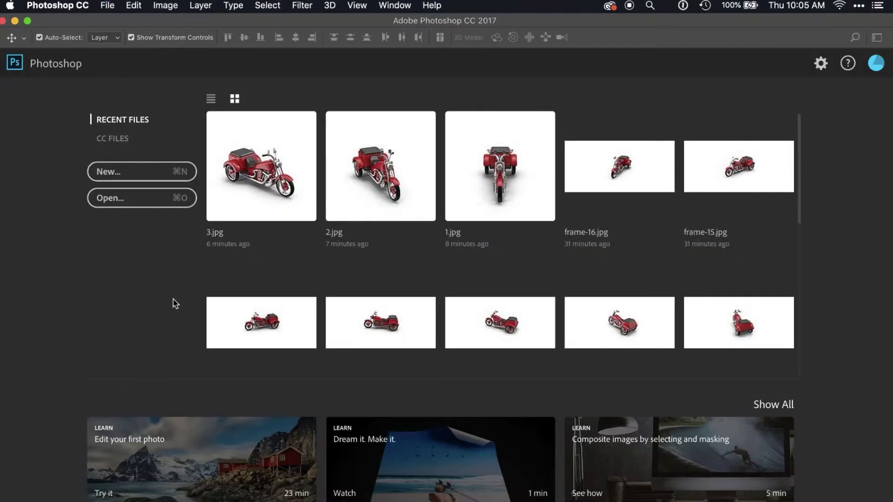
Create a new 19200 × 560 px document with a transparent background
key(super+n)
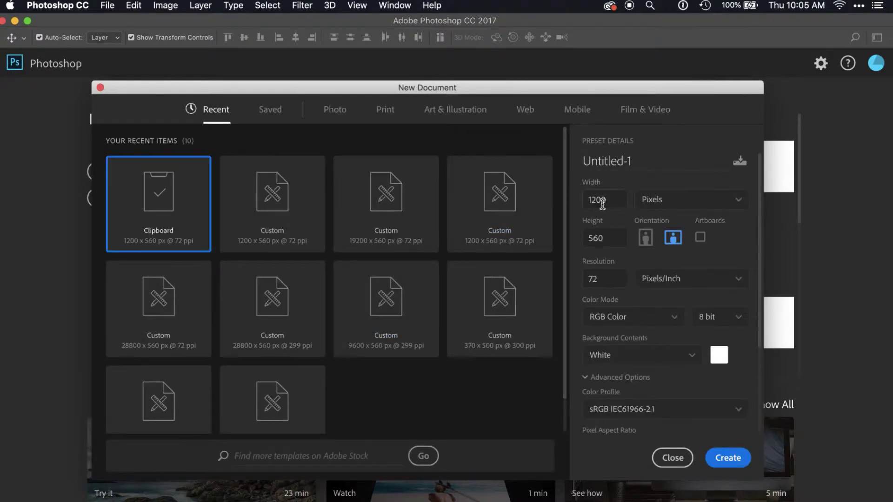
double_click(602, 201)
text(19)
click(691, 356)
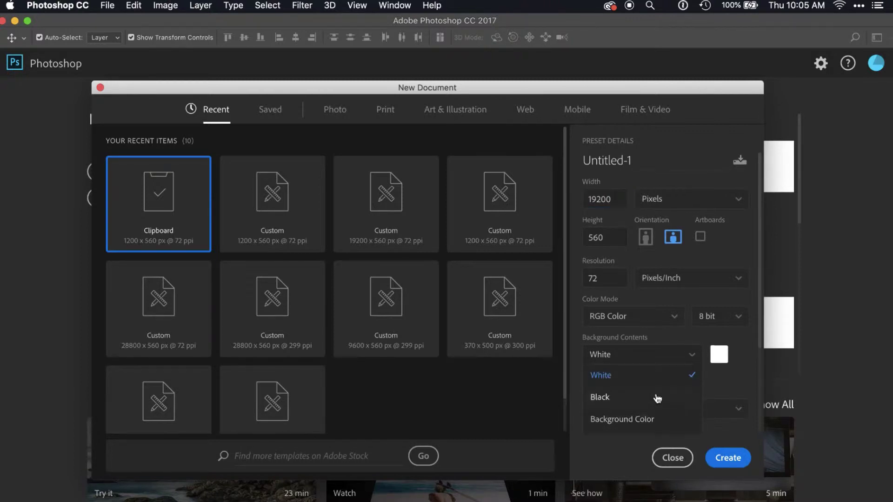
scroll(657, 398, down, 2)
click(649, 394)
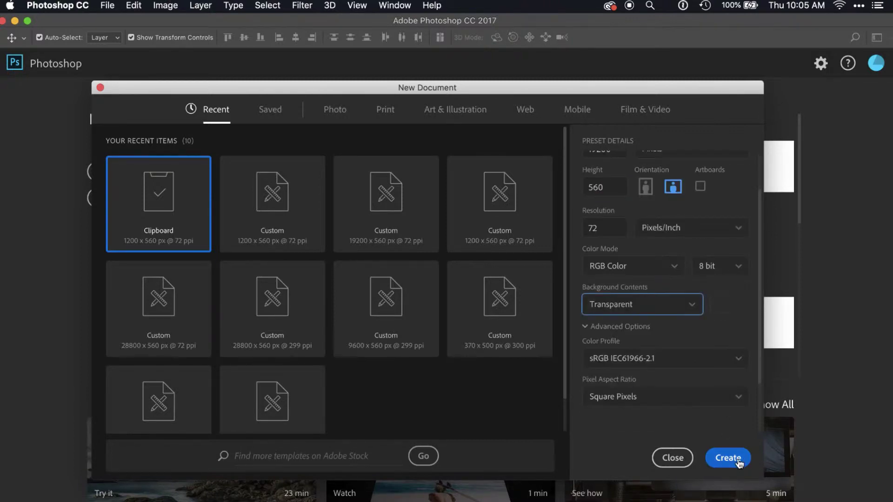
click(738, 461)
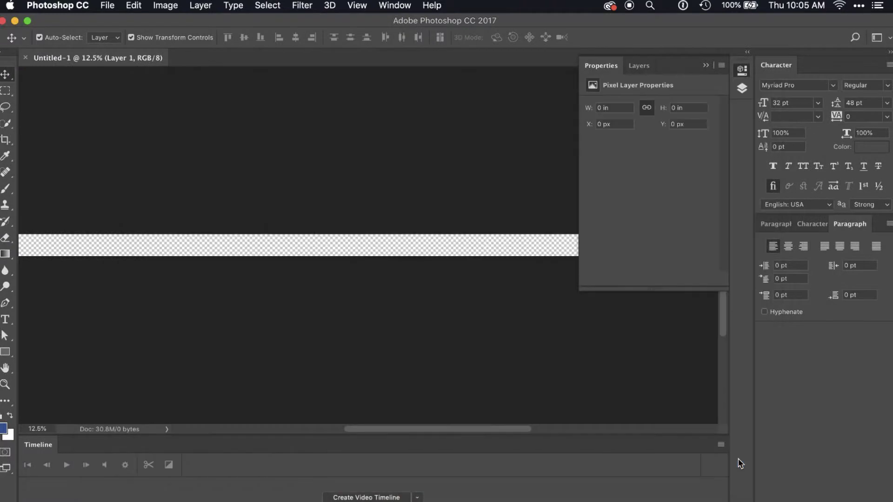
Show the wide document at 100% and open frame-01.jpg from the frames folder
click(418, 314)
key(super+1)
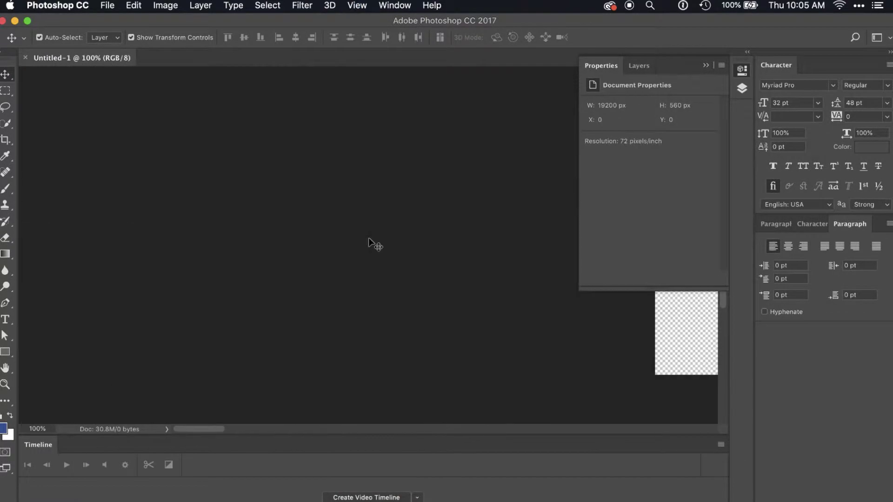
scroll(370, 243, right, 11)
click(705, 66)
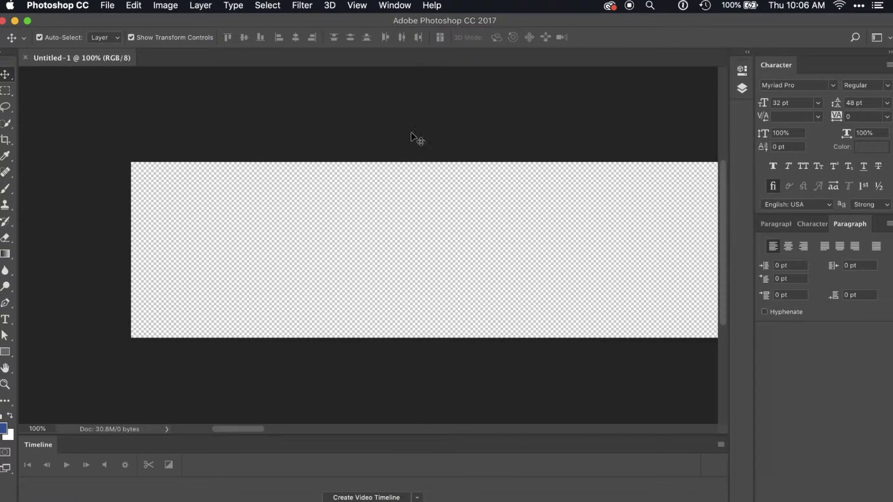
key(super+o)
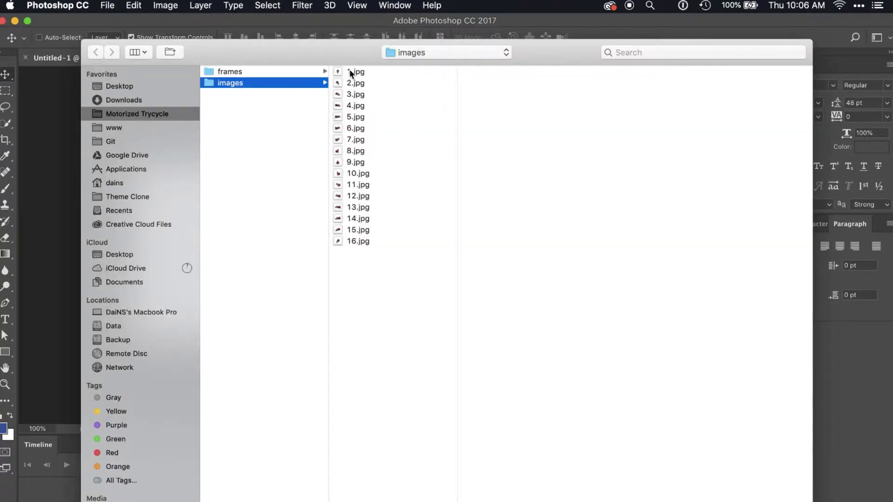
click(275, 72)
key(Right)
key(Return)
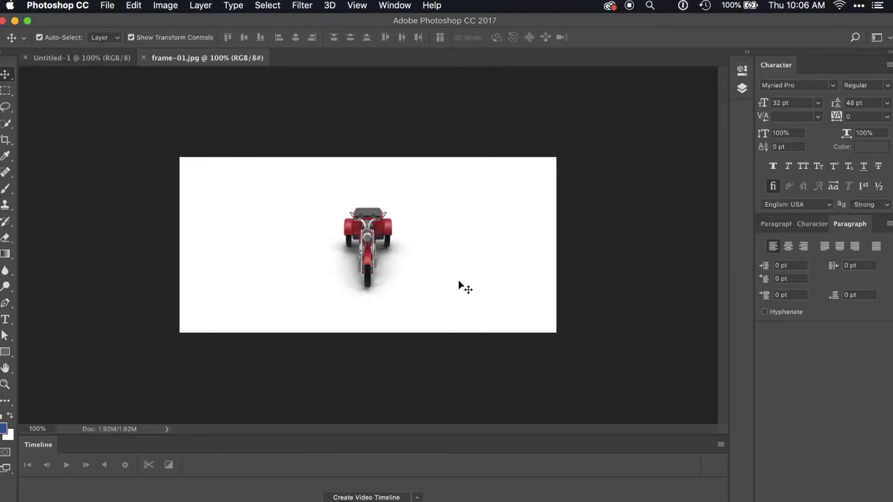
Cut the frame-01.jpg image, paste it into the wide transparent document and align it with the canvas's left edge
key(super+x)
key(ctrl+Tab)
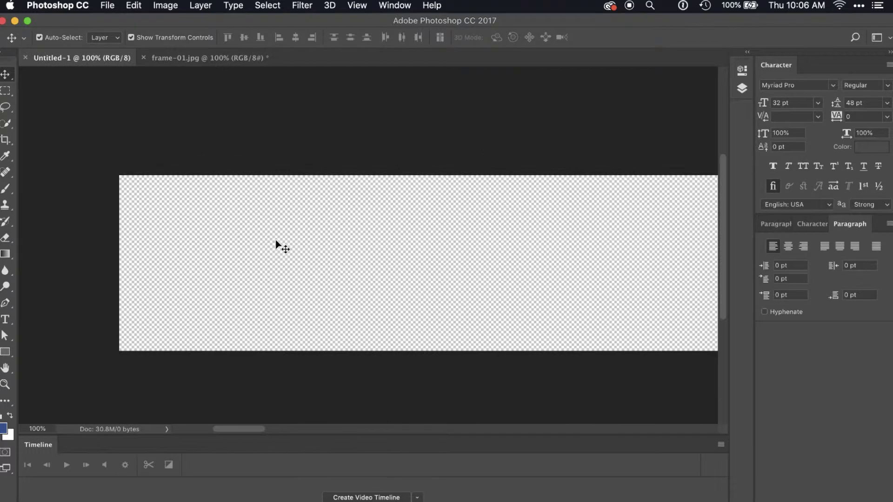
key(super+v)
drag(321, 248, 210, 248)
click(343, 108)
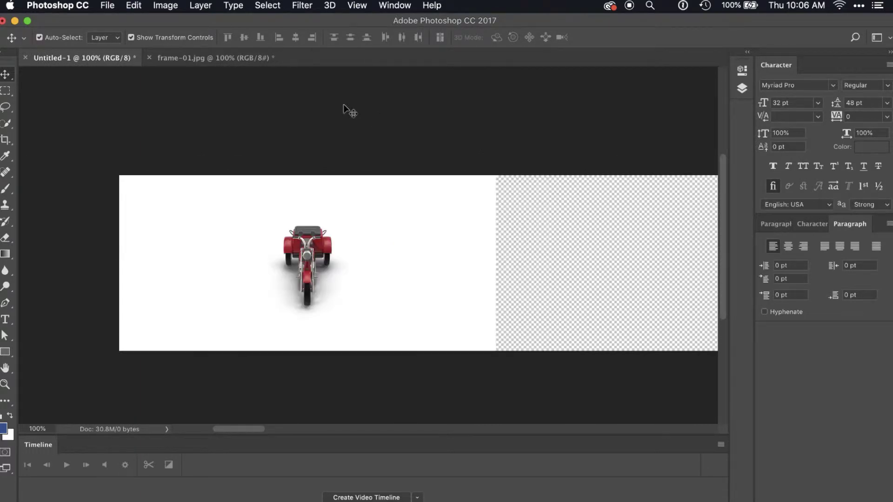
Open frame-02.jpg from the frames folder
scroll(343, 152, right, 4)
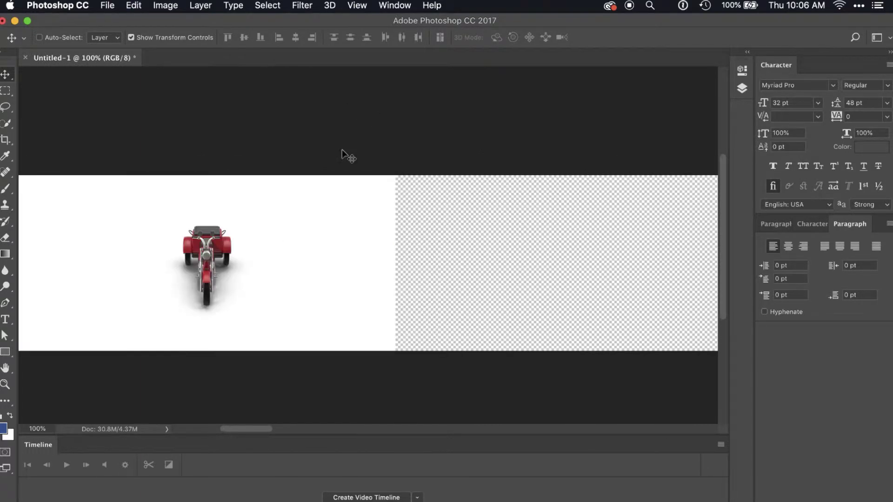
key(super+o)
click(250, 81)
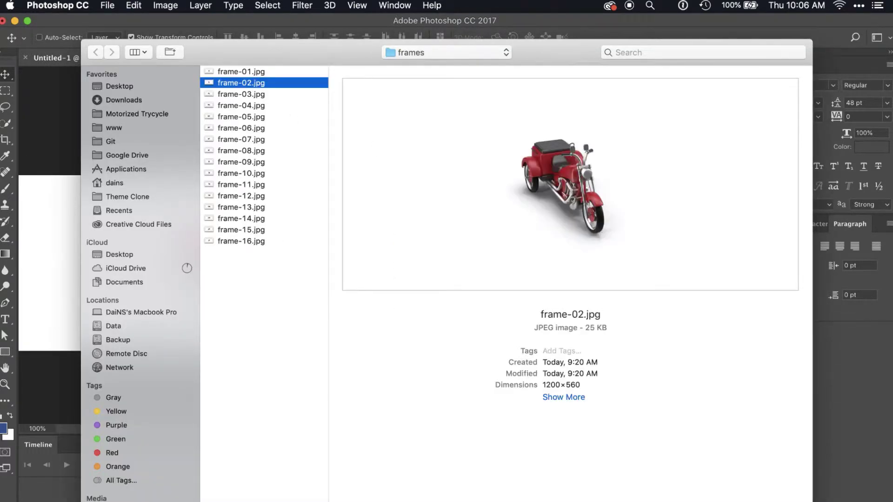
key(Return)
Cut the entire frame-02.jpg image and paste it into the wide transparent document
key(super+a)
key(super+x)
click(119, 59)
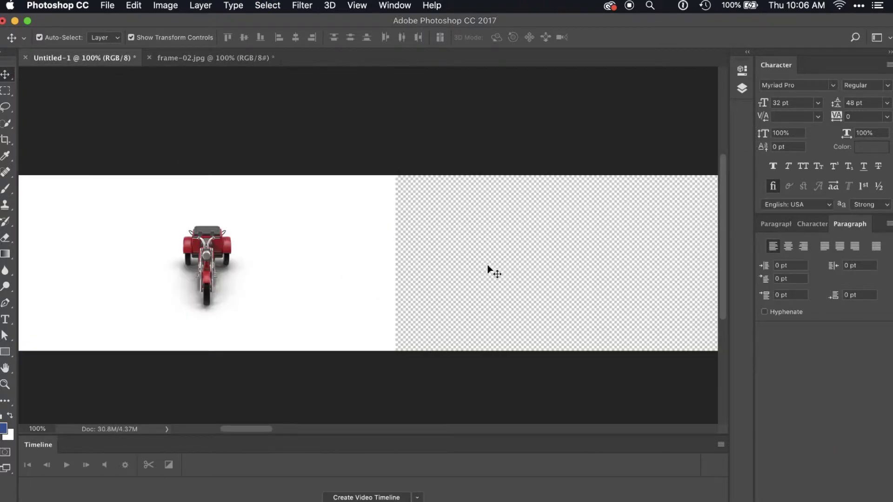
scroll(493, 271, right, 5)
key(super+v)
Open frame-03.jpg, cut its whole image and paste it into the wide document directly after the second frame
key(super+o)
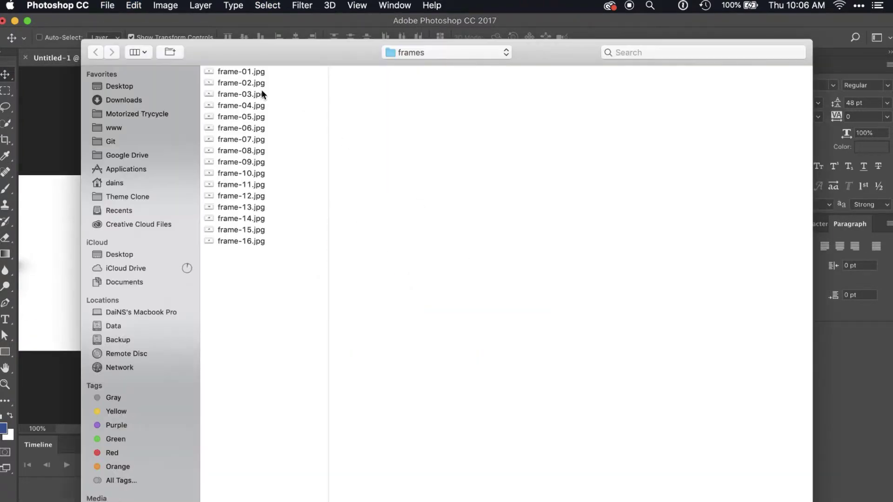
click(262, 92)
key(Return)
key(super+a)
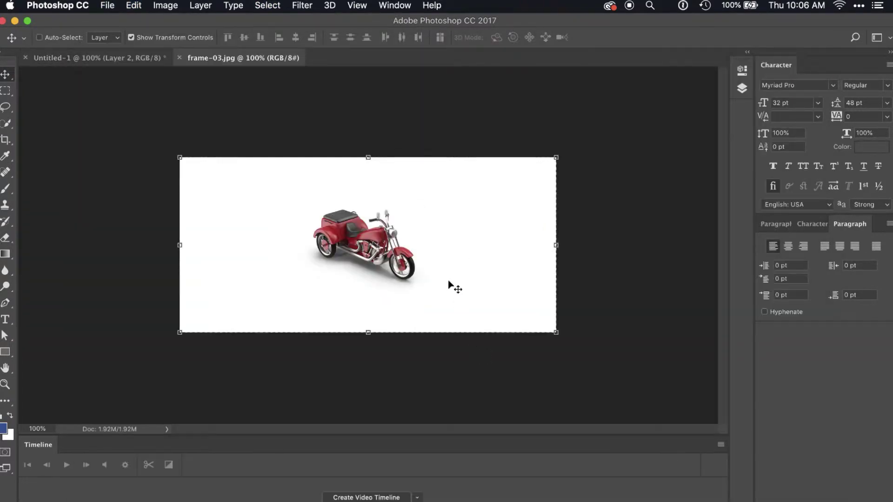
key(super+x)
click(102, 57)
key(super+v)
drag(327, 214, 280, 302)
Open frame-04.jpg through frame-10.jpg and paste the frame-04 image into the wide document directly after the third frame
key(super+o)
click(259, 105)
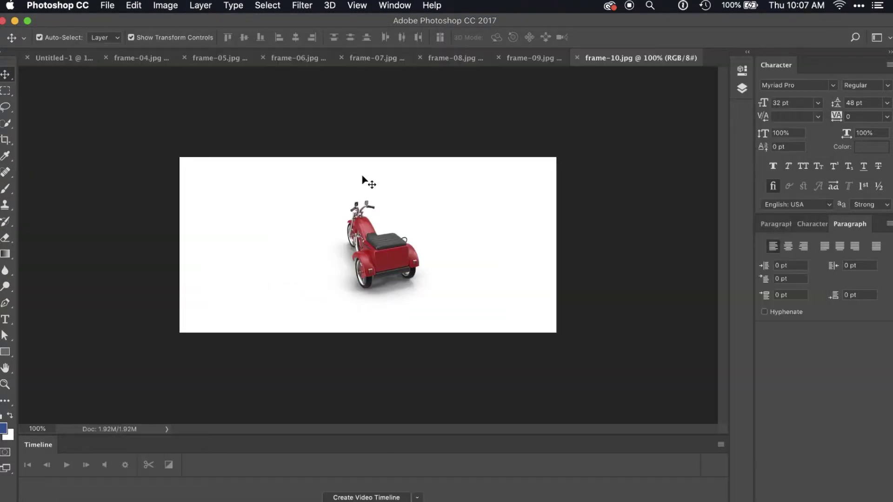
key(super+v)
drag(234, 309, 157, 311)
Paste the frame-05.jpg image into the wide document directly after the fourth frame and close its source file
click(203, 60)
key(super+w)
scroll(481, 306, right, 5)
key(super+v)
drag(481, 306, 538, 306)
Copy the whole frame-06.jpg image, close its file and place the image in the wide document directly after the fifth frame
scroll(303, 161, right, 3)
click(229, 58)
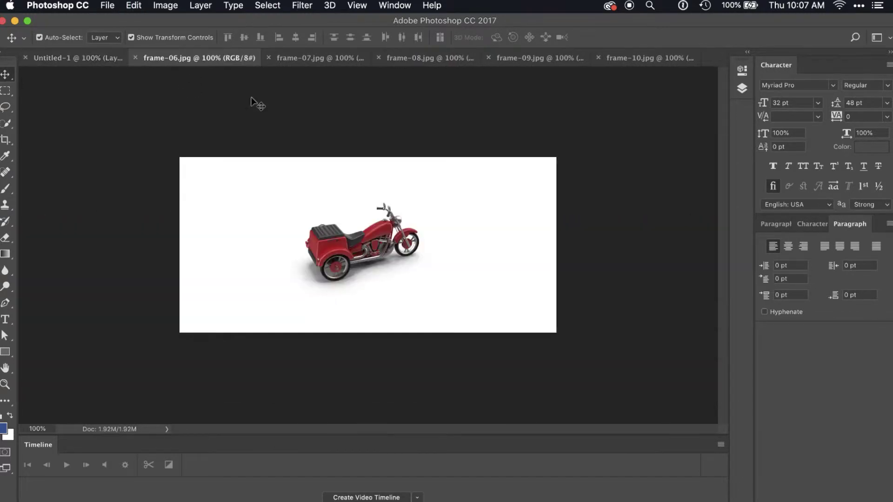
key(super+a)
key(super+c)
key(super+w)
key(super+v)
drag(348, 185, 625, 186)
Copy the whole frame-07.jpg image, close its file and place the image in the wide document directly after the sixth frame
click(205, 57)
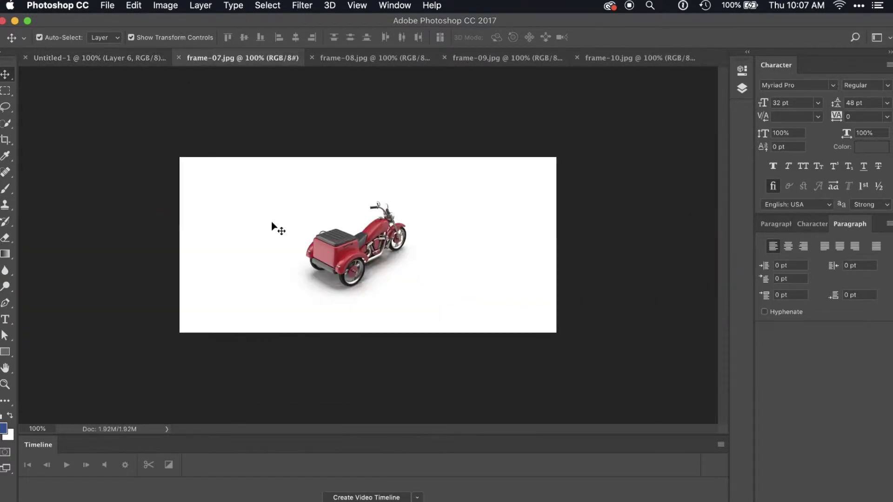
key(super+a)
key(super+c)
key(super+w)
key(super+v)
click(463, 314)
drag(320, 296, 426, 292)
key(Return)
Paste the frame-08.jpg image into the wide document directly after the seventh frame and close its source file
scroll(416, 131, right, 4)
click(264, 58)
key(super+w)
scroll(398, 243, right, 5)
key(super+v)
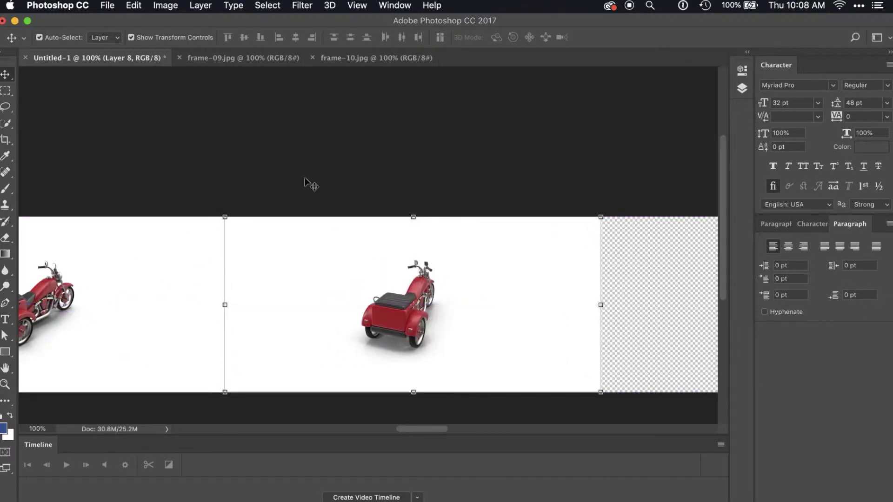
click(308, 184)
Paste the frame-09.jpg image into the wide document, align it directly after the eighth frame and close its source file
click(214, 58)
key(super+w)
scroll(372, 270, right, 8)
key(super+v)
click(537, 214)
key(super+v)
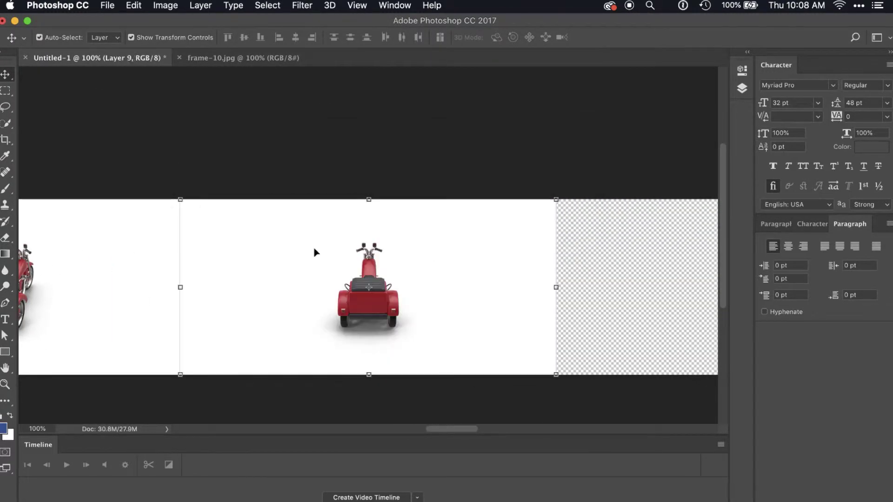
drag(315, 253, 335, 253)
key(Return)
Copy the whole frame-10.jpg image, close its file and place the image in the wide document directly after the ninth frame
click(235, 58)
key(super+a)
key(super+c)
key(super+w)
key(super+v)
drag(360, 284, 238, 274)
key(Return)
Open frame-11.jpg through frame-16.jpg and paste the frame-11 image into the wide document directly after the tenth frame
scroll(364, 149, right, 12)
key(super+o)
key(Return)
click(65, 58)
key(super+v)
Paste the frame-12.jpg image into the wide document directly after the eleventh frame
click(307, 58)
click(65, 58)
key(super+v)
scroll(238, 275, right, 4)
Copy the whole frame-13.jpg image and place it in the wide document directly after the twelfth frame
click(402, 58)
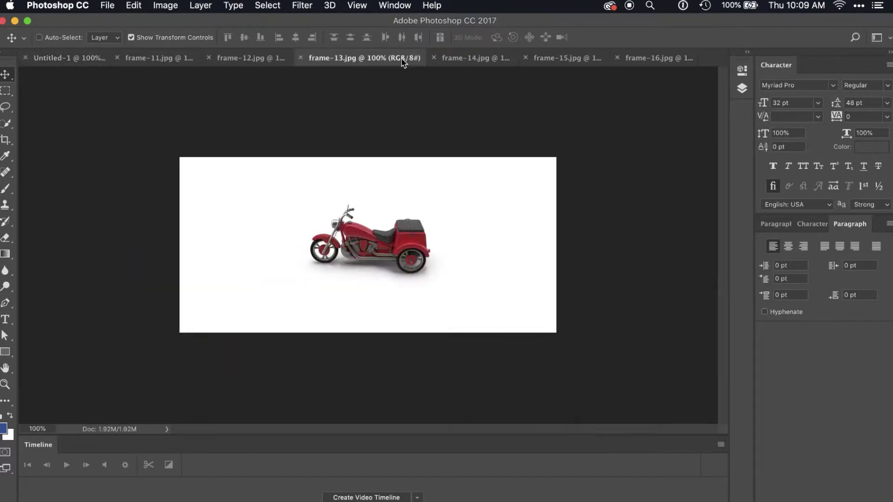
key(super+a)
key(super+c)
click(65, 58)
key(super+v)
drag(378, 305, 505, 306)
scroll(430, 157, right, 10)
Copy the whole frame-14.jpg image and align it in the wide document directly after the thirteenth frame
scroll(430, 157, right, 3)
click(487, 58)
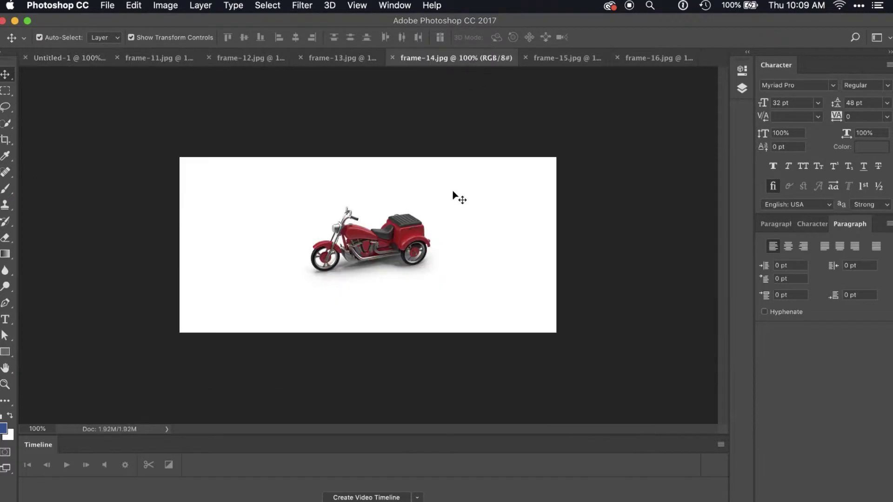
key(super+a)
key(super+c)
click(65, 58)
key(super+v)
drag(299, 286, 263, 288)
drag(213, 303, 208, 303)
Cut the whole frame-15.jpg image and paste it into the wide document directly after the fourteenth frame
click(562, 57)
key(super+a)
key(super+c)
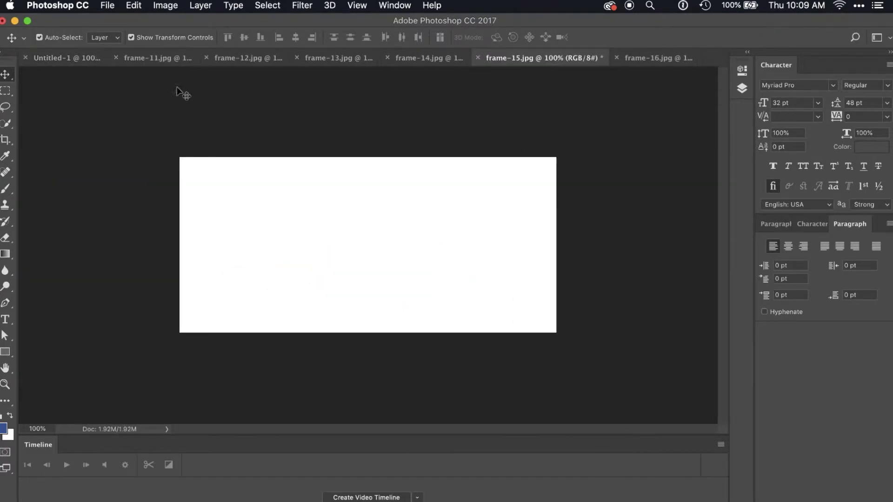
click(74, 58)
key(super+v)
Place the frame-16.jpg image in the last empty slot at the right end of the wide document
click(646, 57)
click(69, 58)
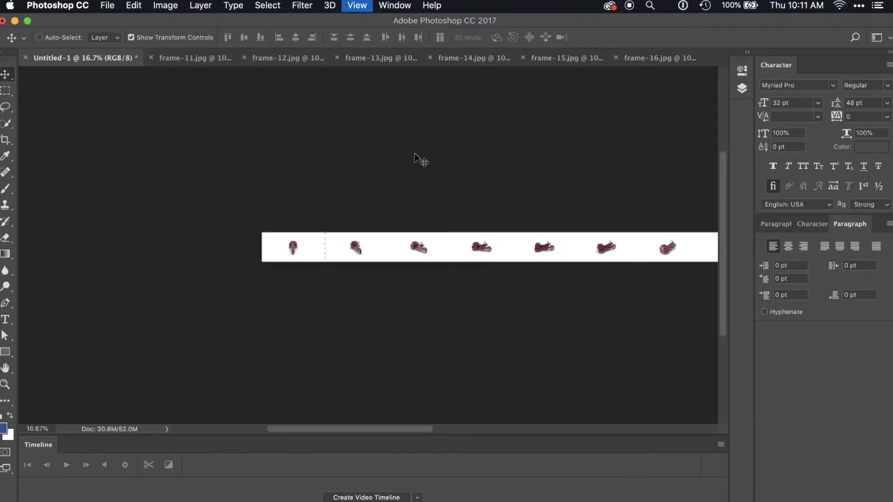
key(super+minus)
key(super+minus)
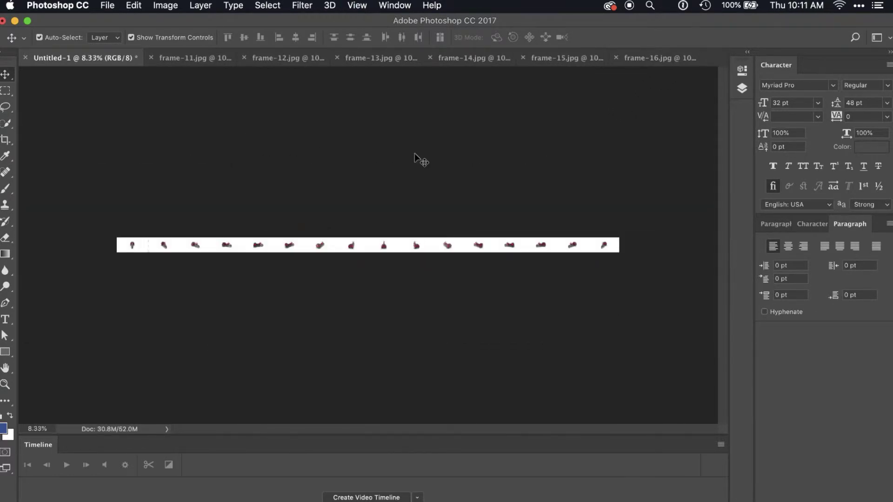
Export the combined sprite for web as a JPEG named frame-total.jpg in the frames folder
key(alt+shift+super+s)
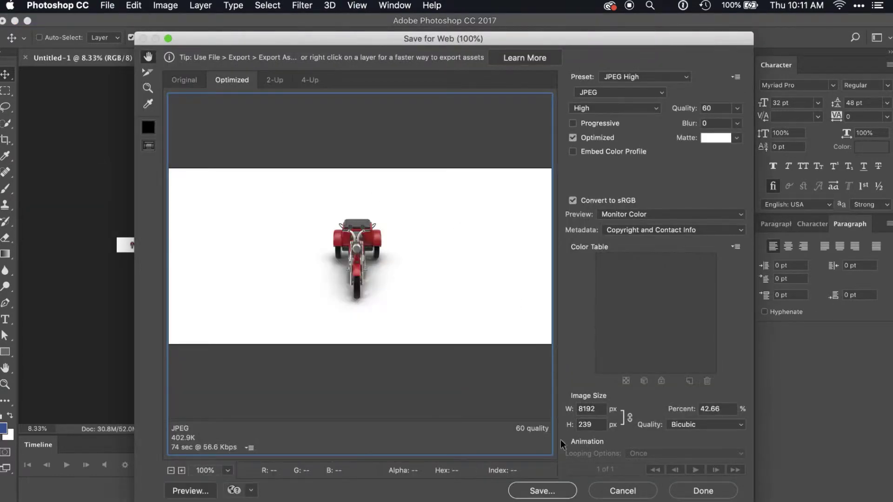
click(550, 494)
text(frame-total.jpg)
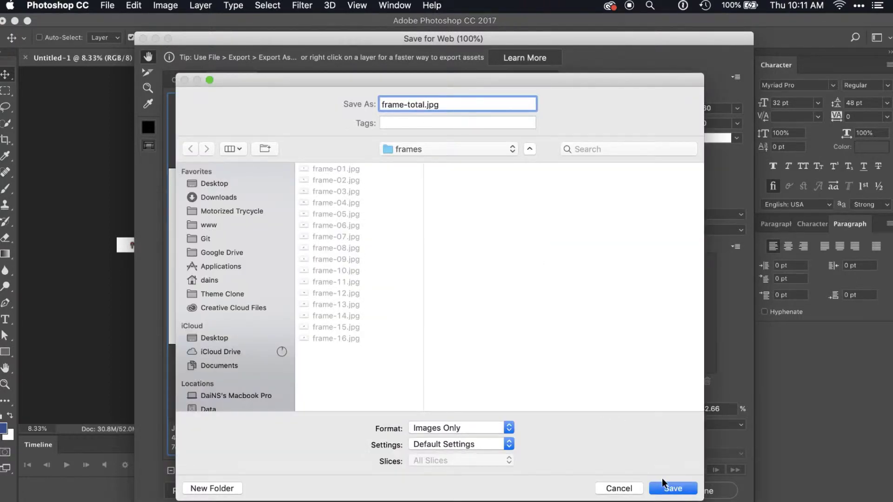
click(666, 486)
Switch to Finder and delete frame-02.jpg through frame-16.jpg from the frames folder
key(super+Tab)
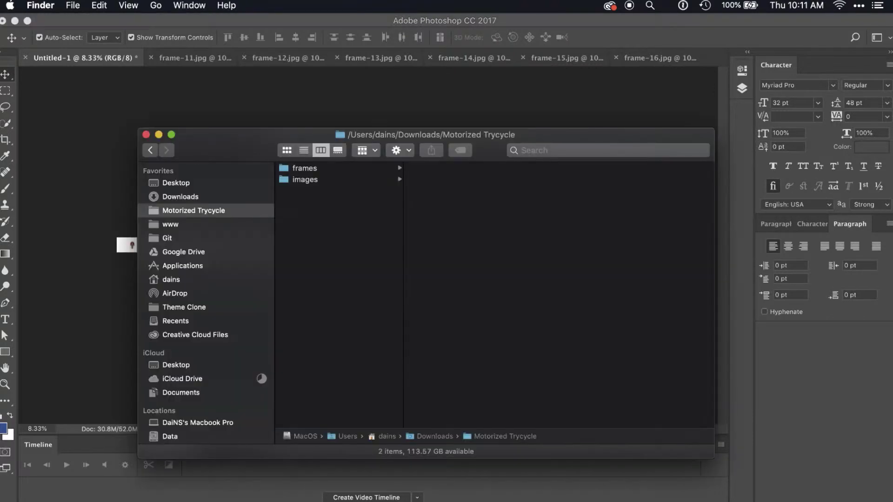
click(305, 169)
click(436, 185)
shift+click(470, 340)
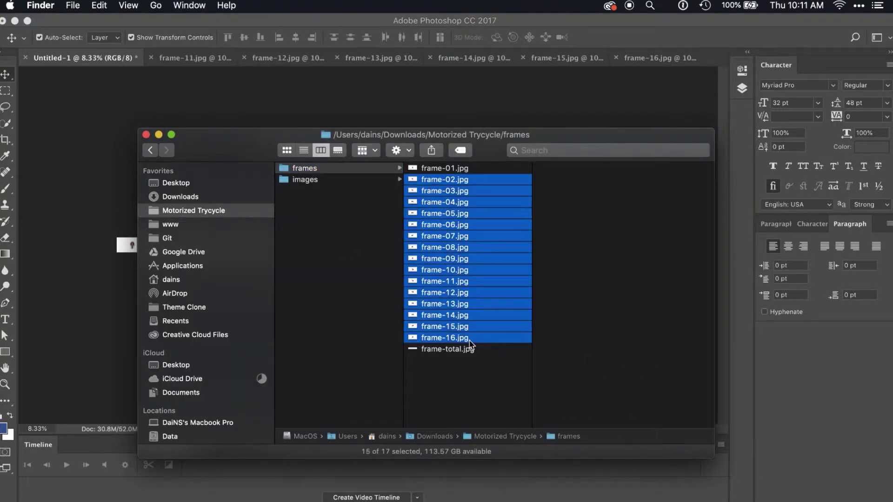
key(super+BackSpace)
Rename frame-01.jpg in the frames folder as frame-review.jpg
click(426, 169)
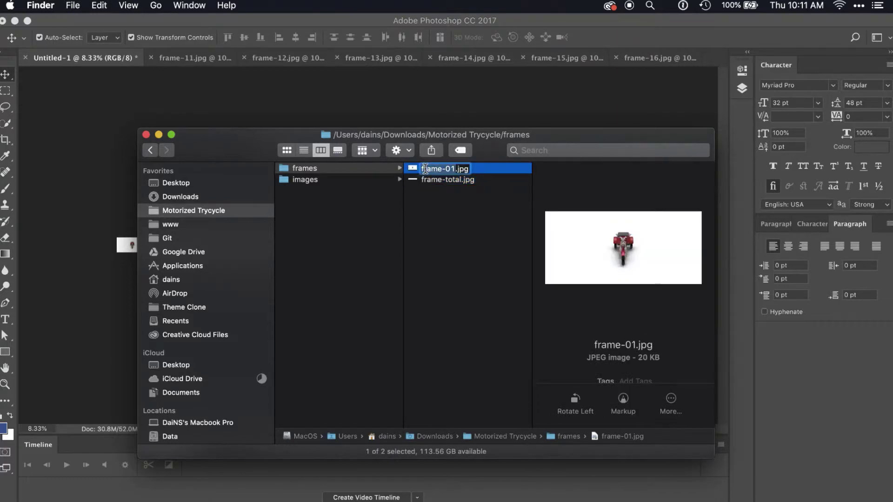
key(Return)
key(BackSpace)
key(BackSpace)
text(re)
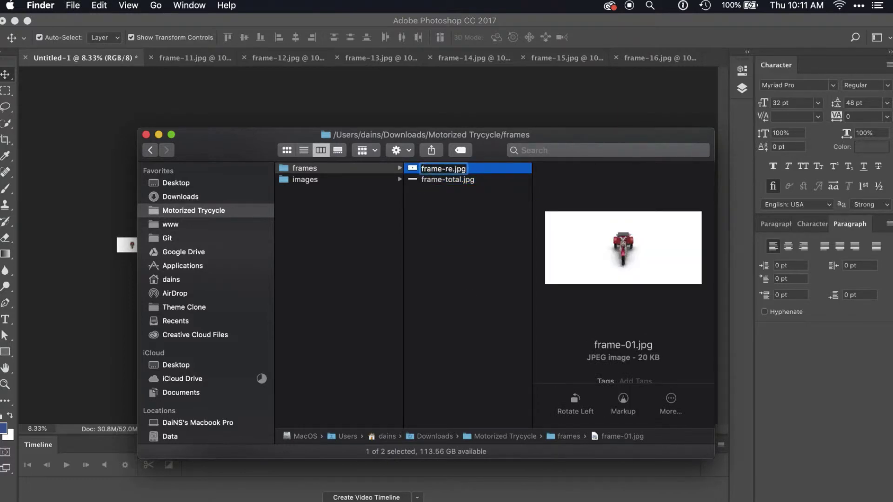
text(view)
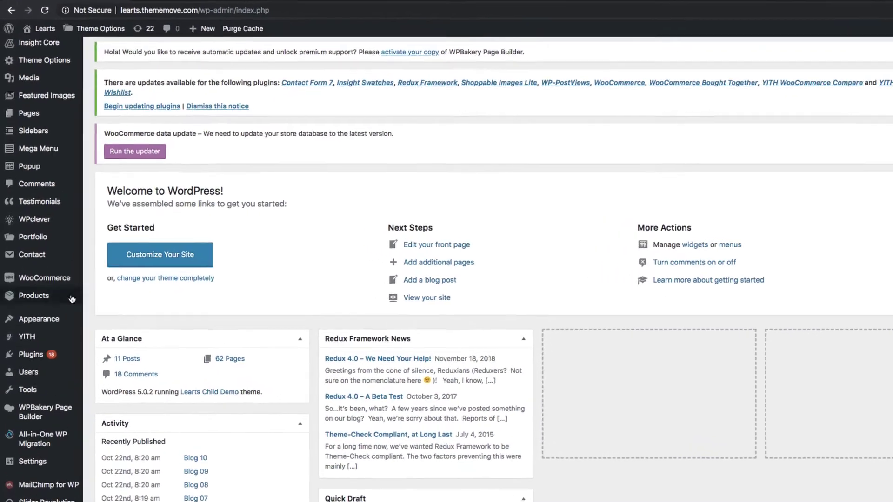
In the WordPress dashboard, add a new product titled "Motorized Trycycle" and paste the copied text as its description
mouse_move(30, 283)
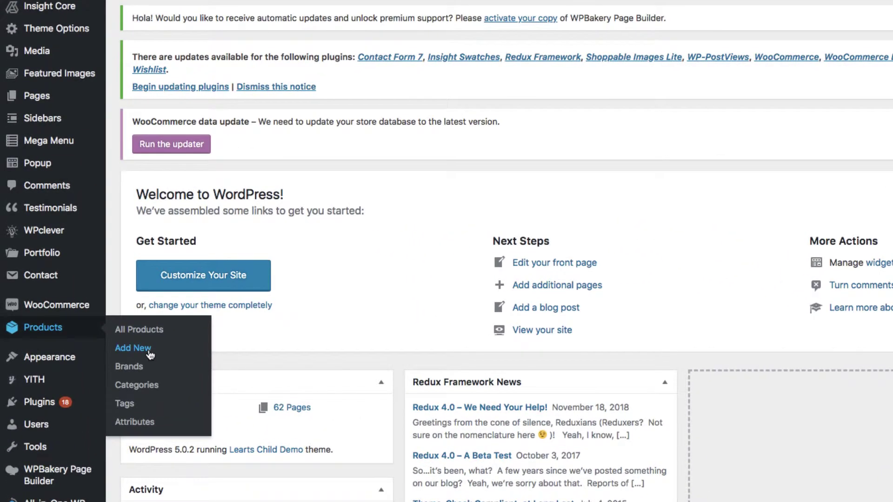
click(149, 352)
click(185, 300)
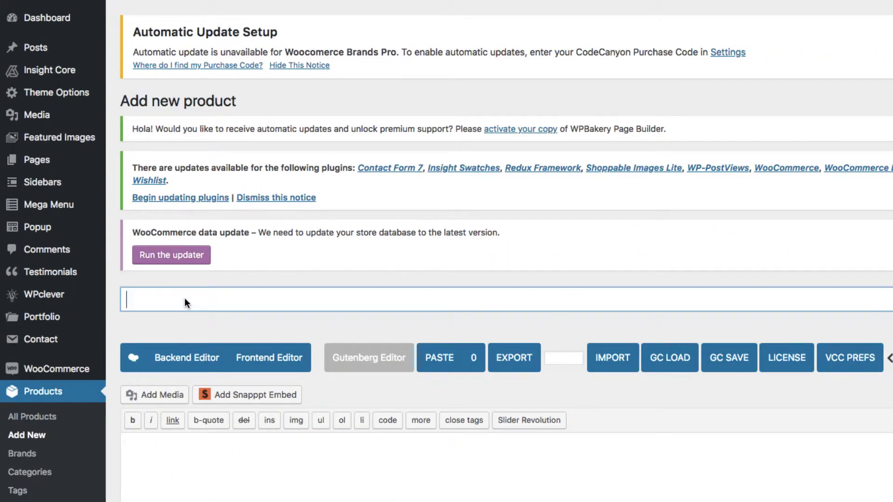
text(Motorized Trycycle)
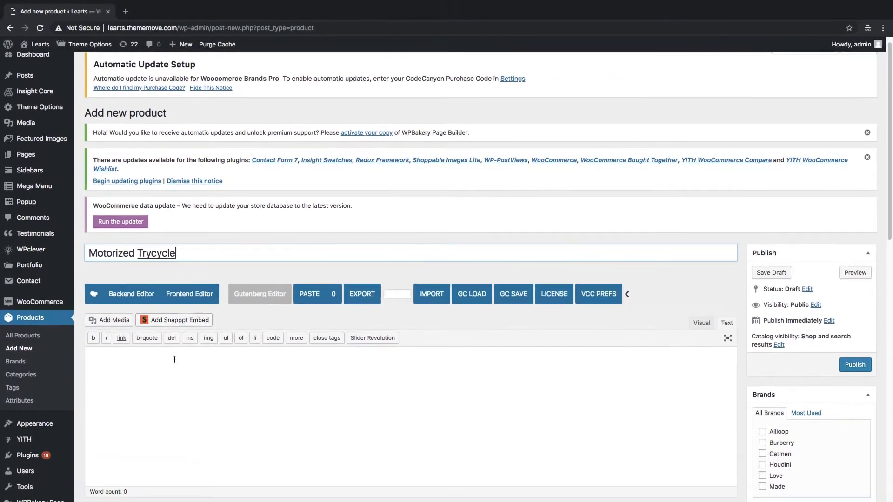
click(189, 428)
key(super+v)
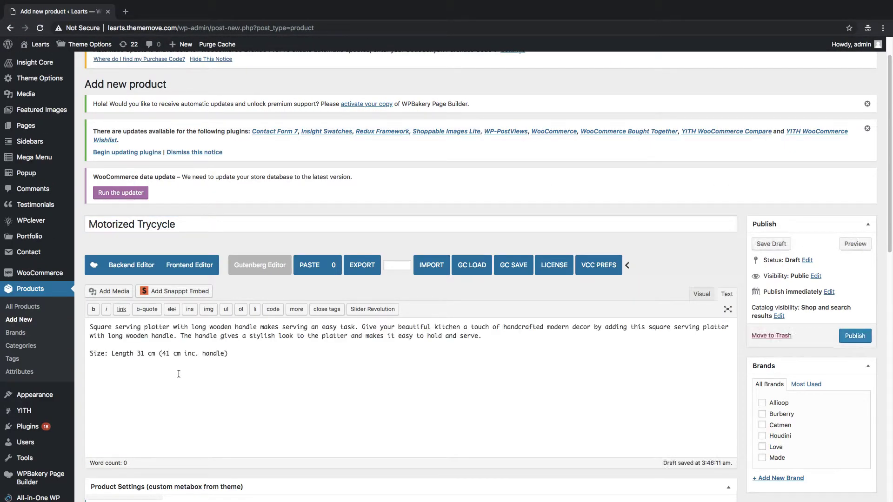
Enable 360 product displaying in the product settings and set the number of frames to 16 frames
scroll(178, 374, down, 5)
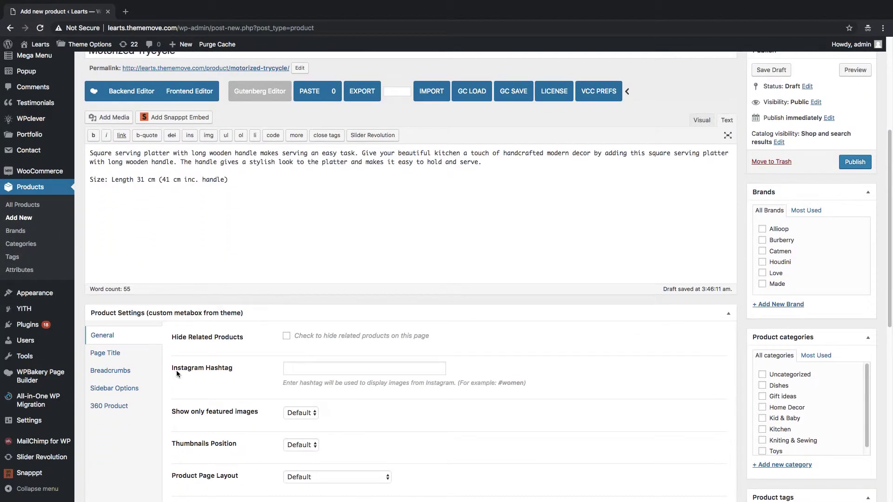
scroll(177, 374, down, 4)
click(106, 301)
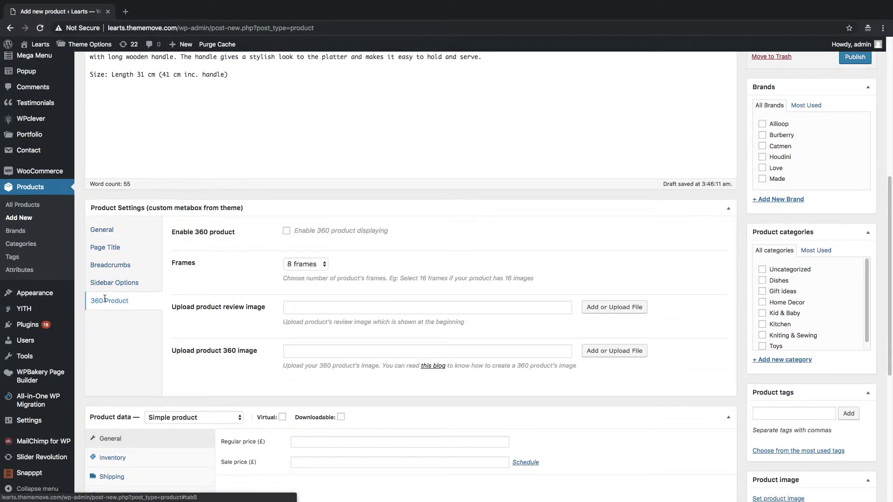
click(284, 232)
click(305, 264)
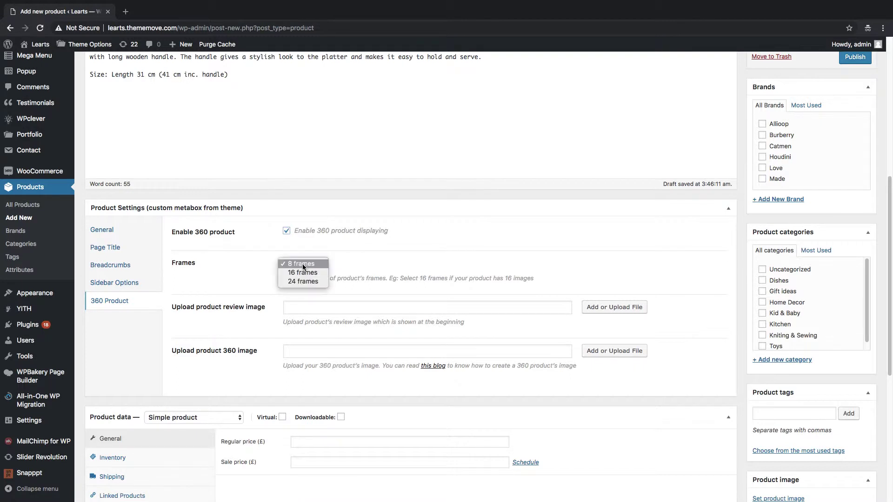
click(298, 272)
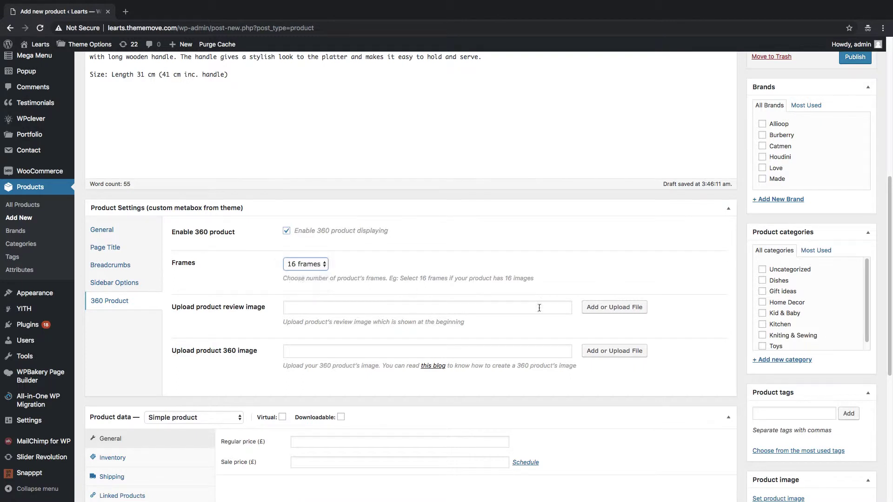
Set the product review image to frame-review.jpg from the media library
click(621, 309)
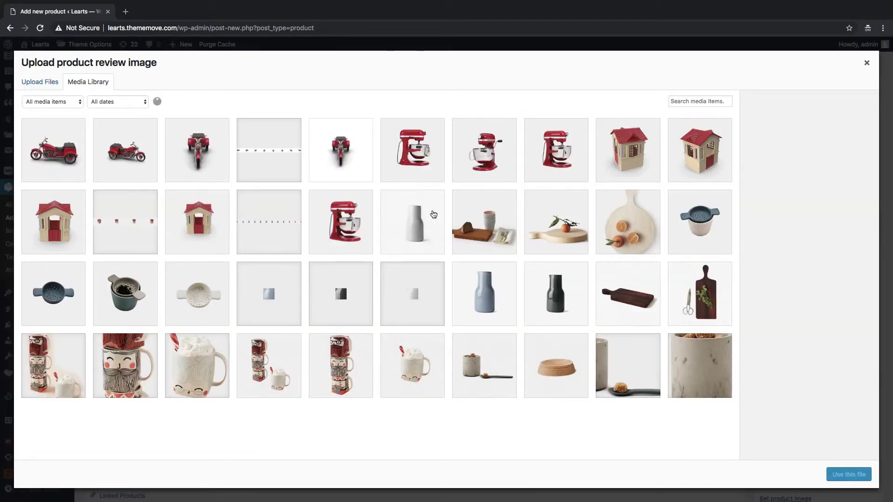
click(337, 150)
click(845, 472)
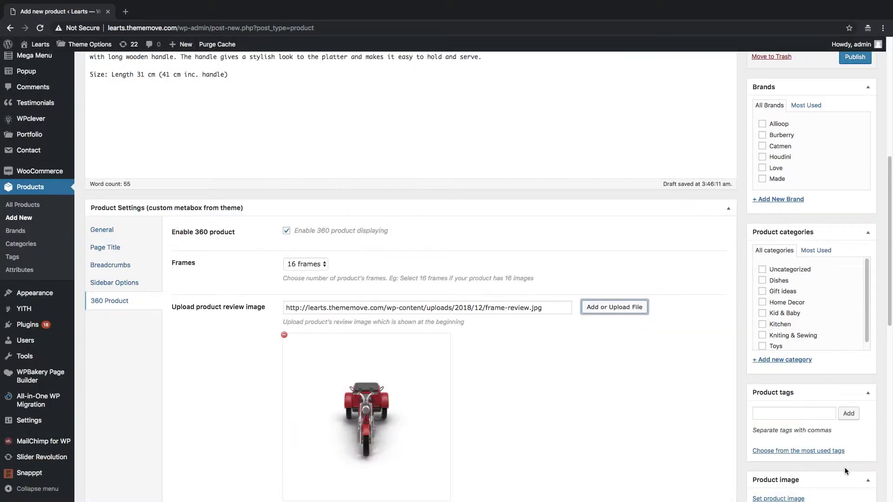
Set the product 360 image to frame-total.jpg from the media library
scroll(442, 359, down, 4)
click(598, 386)
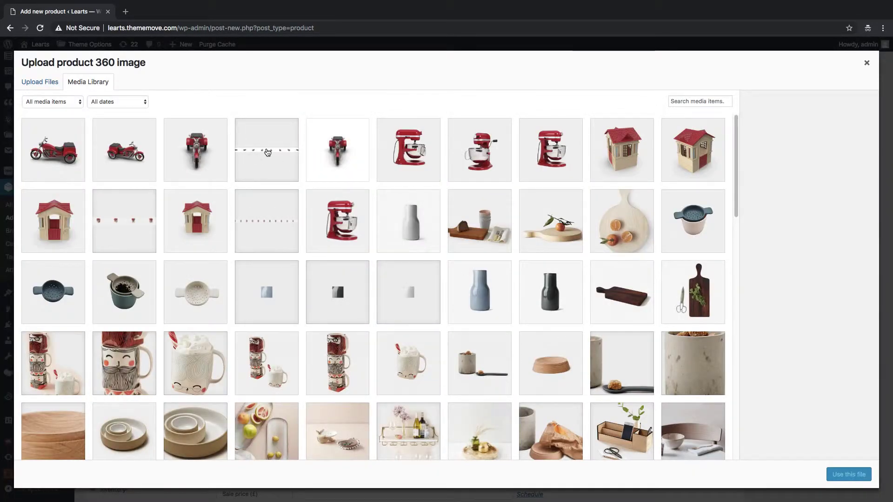
click(267, 153)
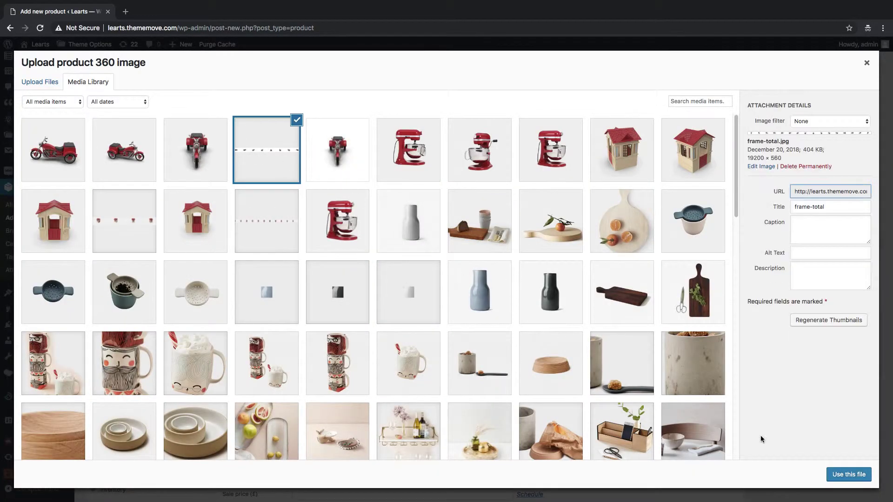
click(840, 475)
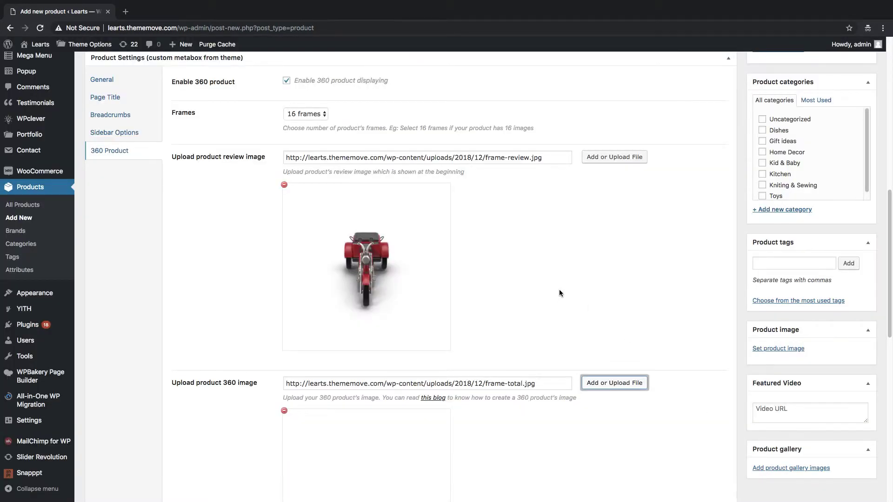
Set the product's regular price to £35 and its inventory SKU to 0328537
scroll(559, 289, down, 2)
scroll(559, 290, down, 5)
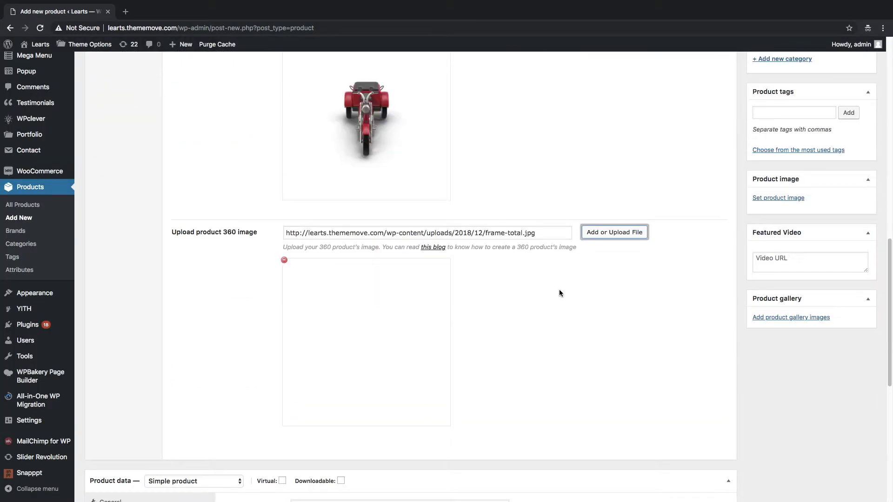
scroll(559, 292, down, 2)
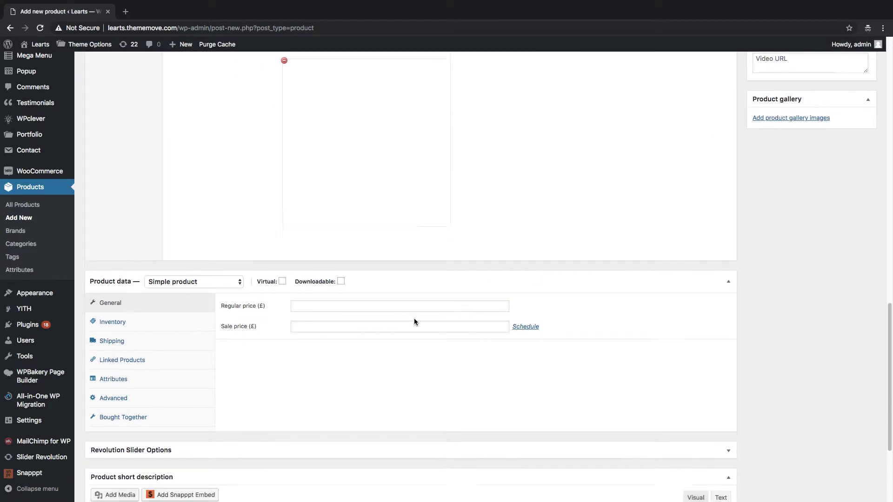
click(319, 276)
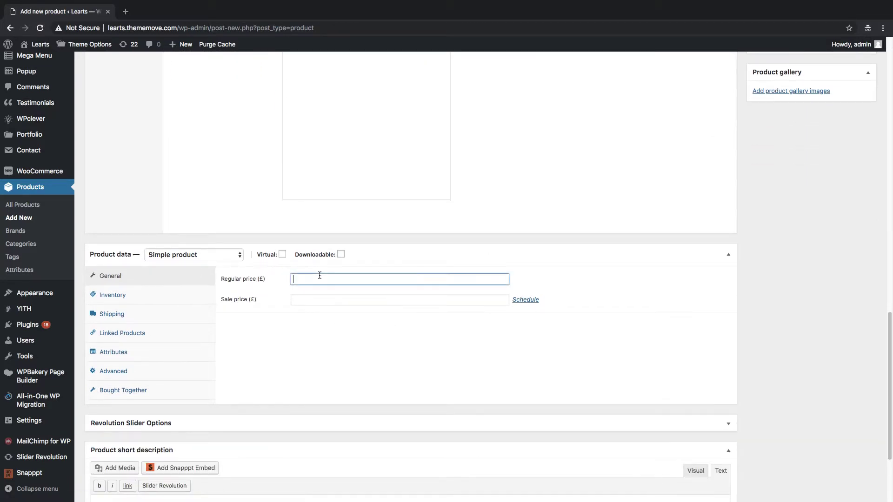
text(35)
click(131, 295)
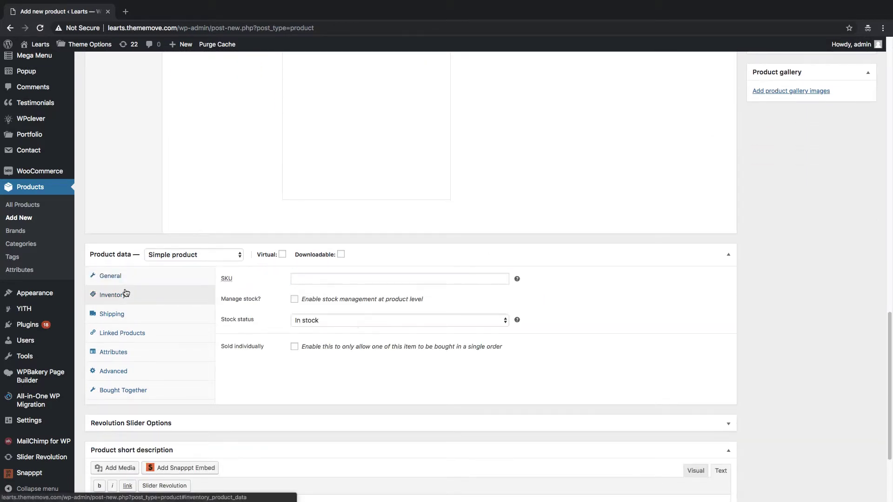
click(326, 279)
text(0328537)
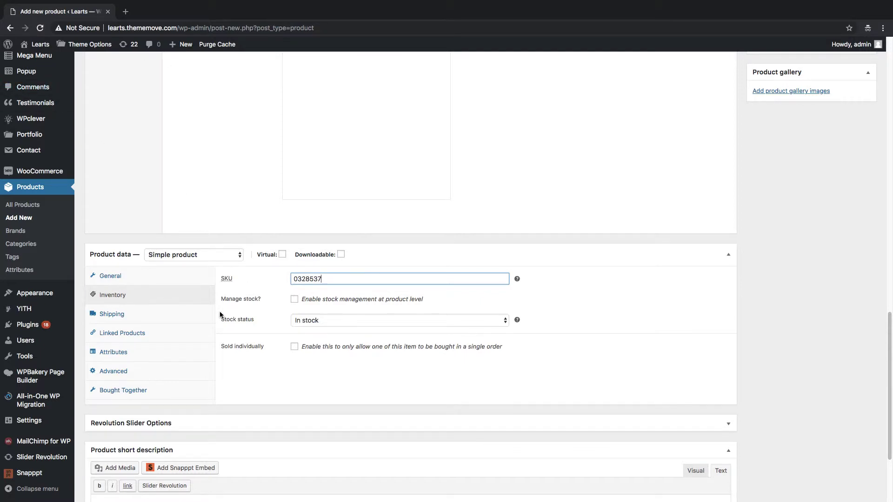
Paste the copied description text as the product short description
scroll(204, 307, down, 3)
click(207, 373)
text(Square serving platter with long wooden handle makes serving an easy task. Give your beautiful kitchen a touch of handcrafted modern decor by adding this square serving platter with long wooden handle. The handle gives a stylish look to the platter and makes it easy to hold and serve.  Size: Length 31 cm (41 cm inc. handle))
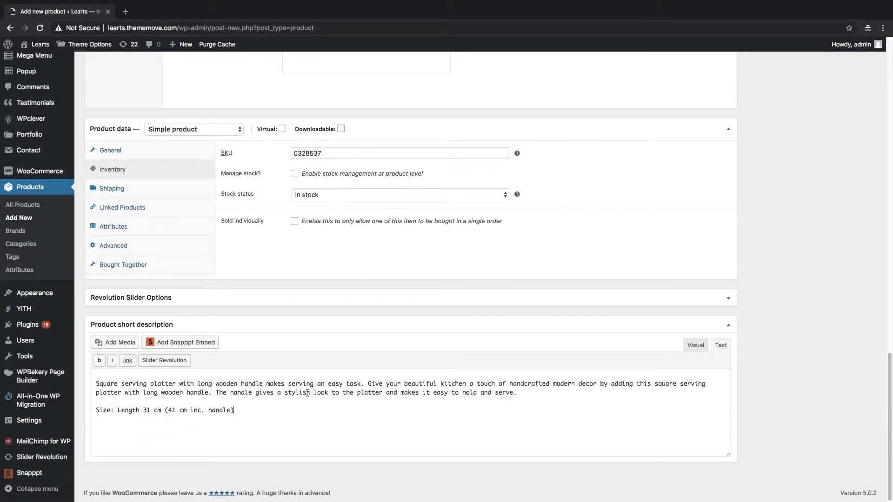
Assign the brands Burberry and Catmen and the categories Home Decor, Kid & Baby and Toys to the product
scroll(790, 319, up, 20)
click(770, 343)
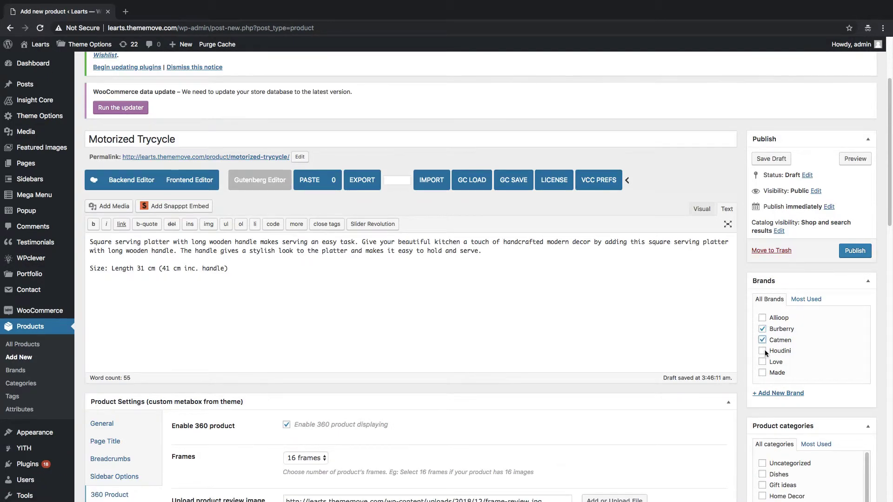
scroll(765, 350, down, 3)
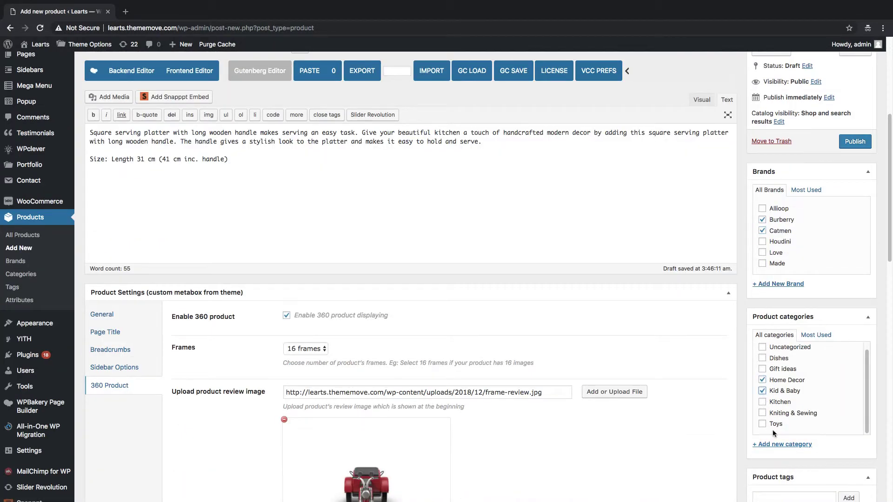
click(775, 424)
Add the product tags homemade, learts and gift
scroll(772, 409, down, 3)
click(788, 375)
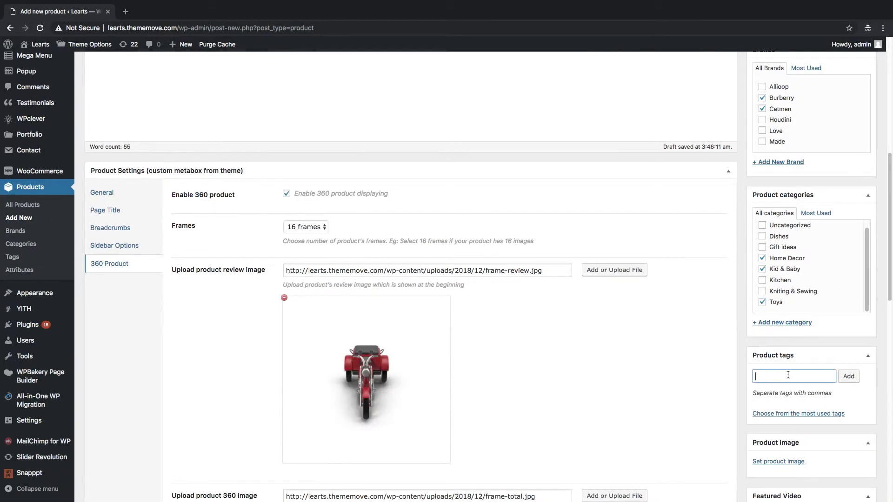
text(homemade)
key(Return)
text(learts)
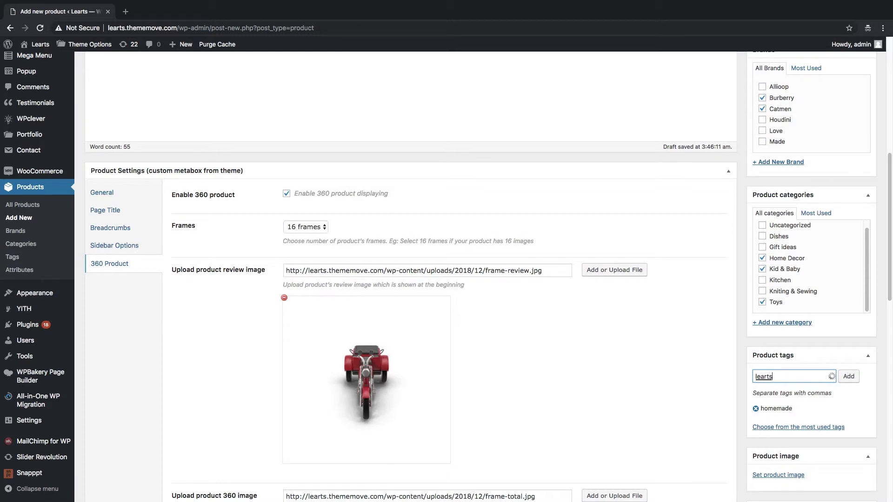
key(Return)
text(gift)
key(Return)
Set the product image to product-3.png, the large side view of the tricycle, from the media library
scroll(812, 383, down, 5)
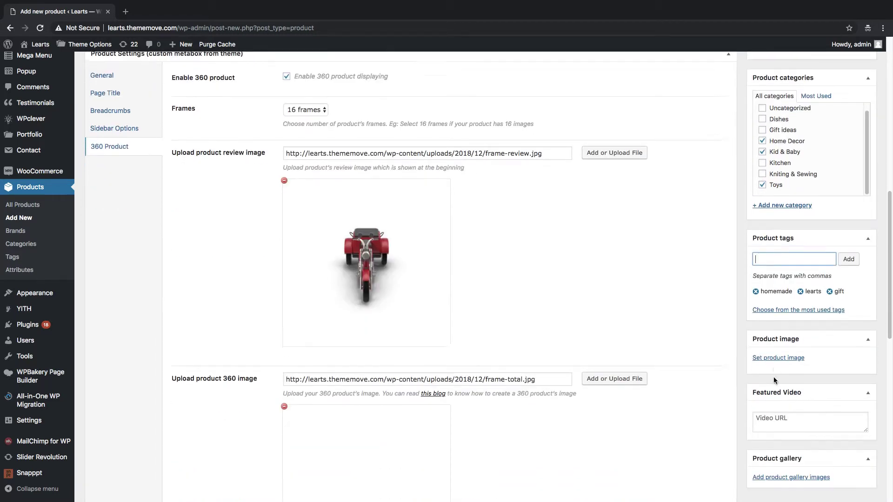
scroll(774, 380, down, 1)
click(783, 338)
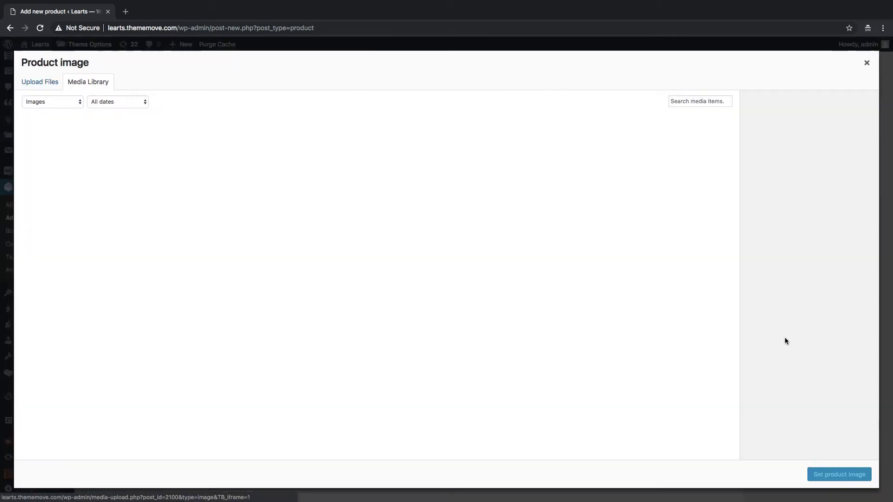
click(79, 145)
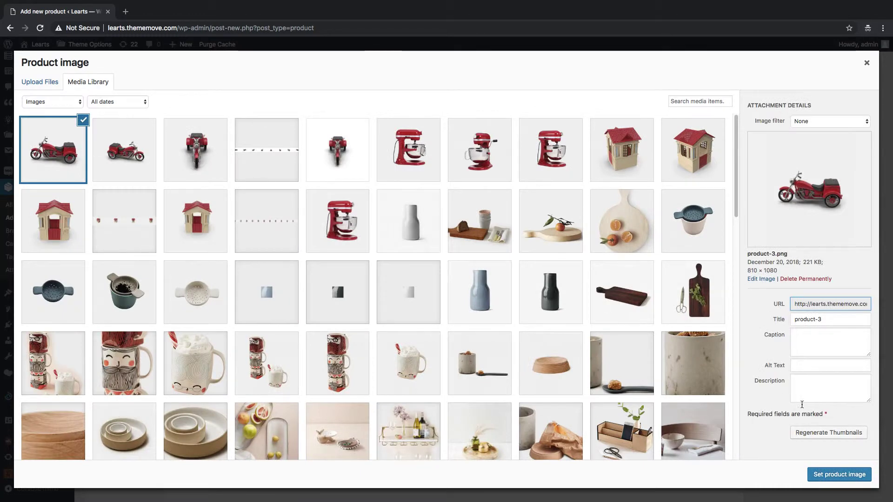
click(856, 481)
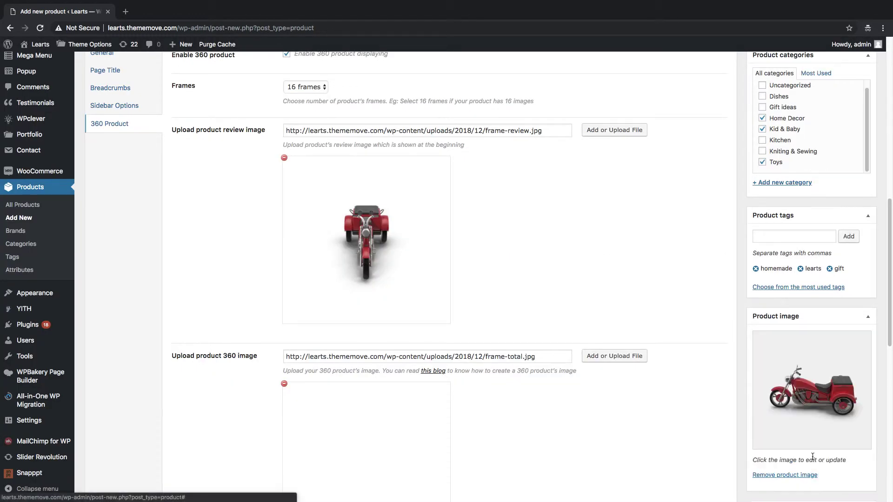
Add the smaller side-view tricycle image, product-1.png and product-3.png from the media library to the product gallery
scroll(811, 447, down, 3)
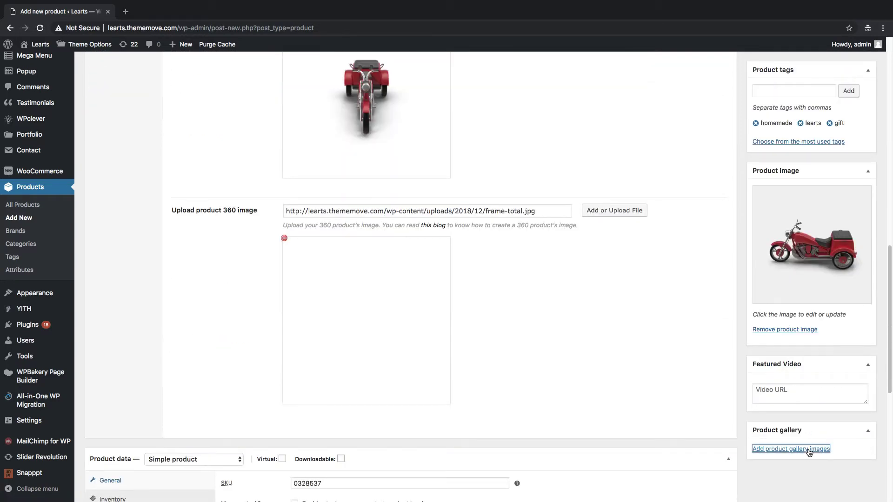
click(809, 449)
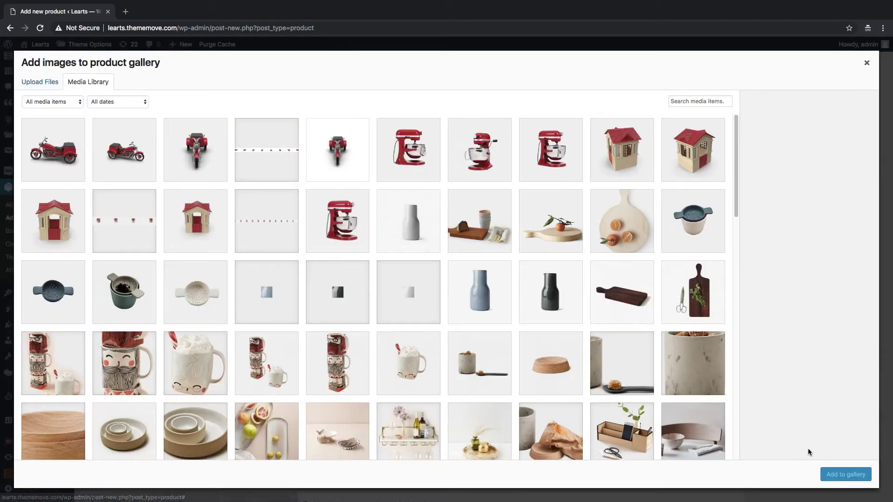
click(122, 152)
click(845, 475)
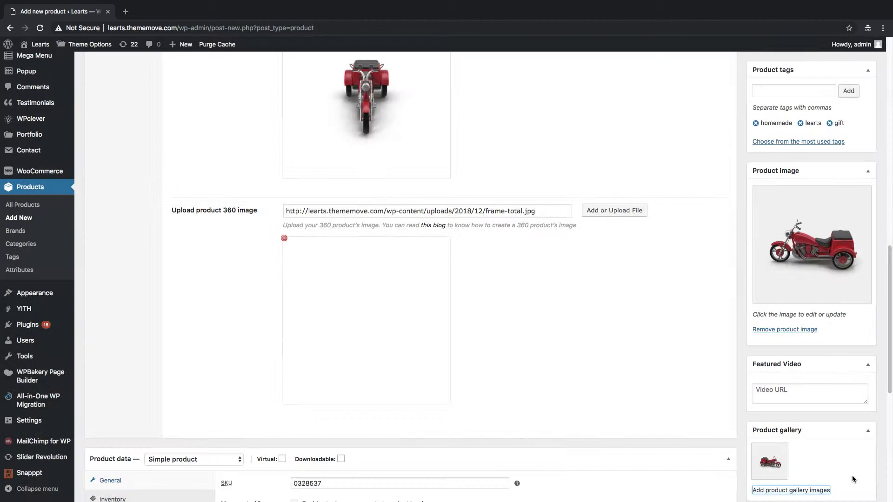
click(818, 488)
click(189, 151)
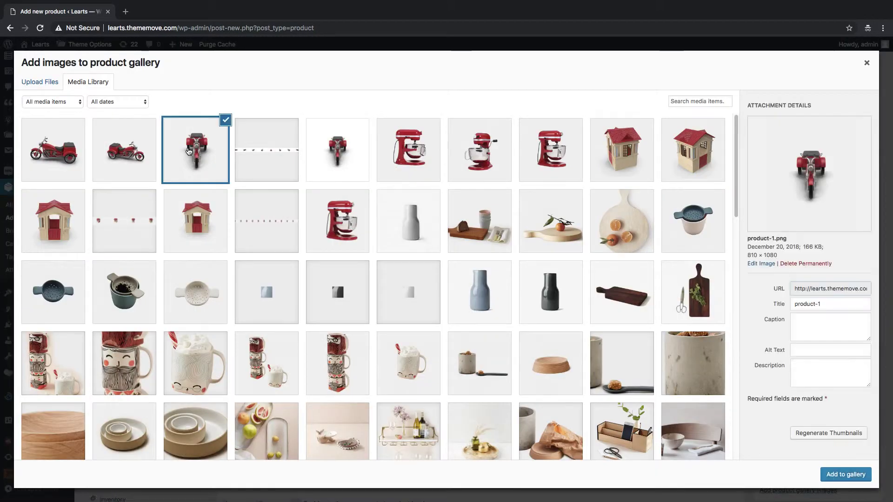
click(864, 474)
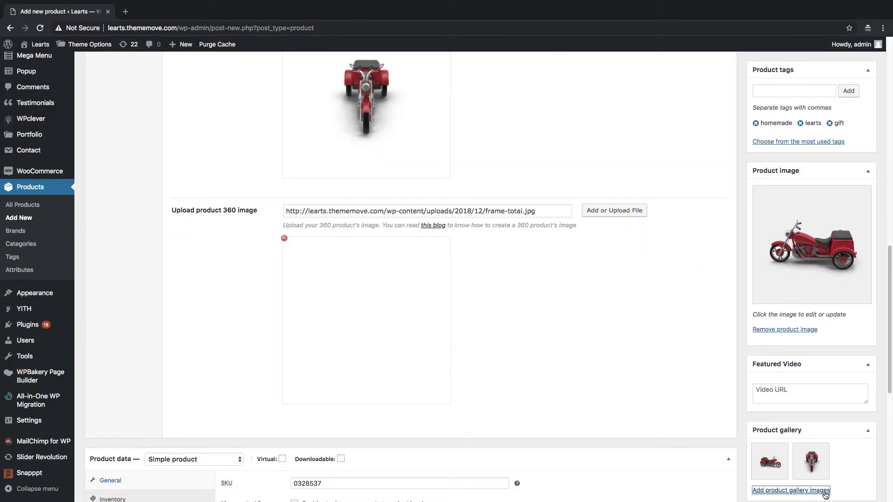
click(825, 491)
click(77, 152)
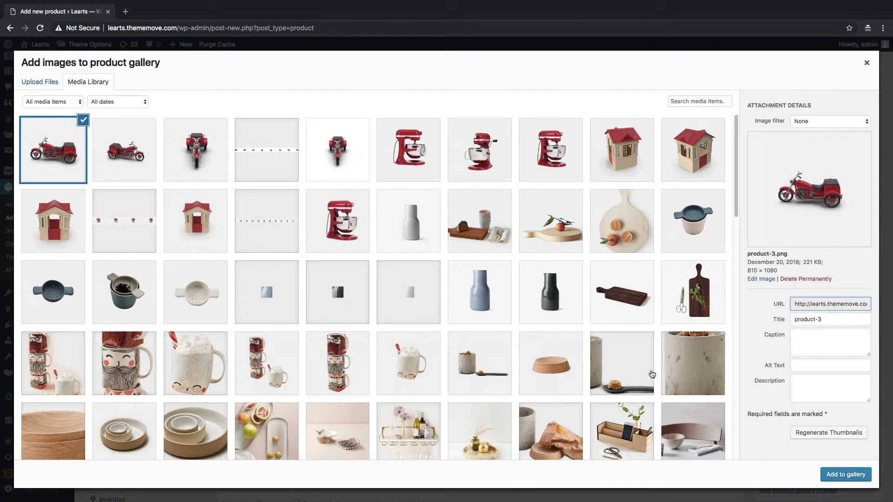
click(857, 476)
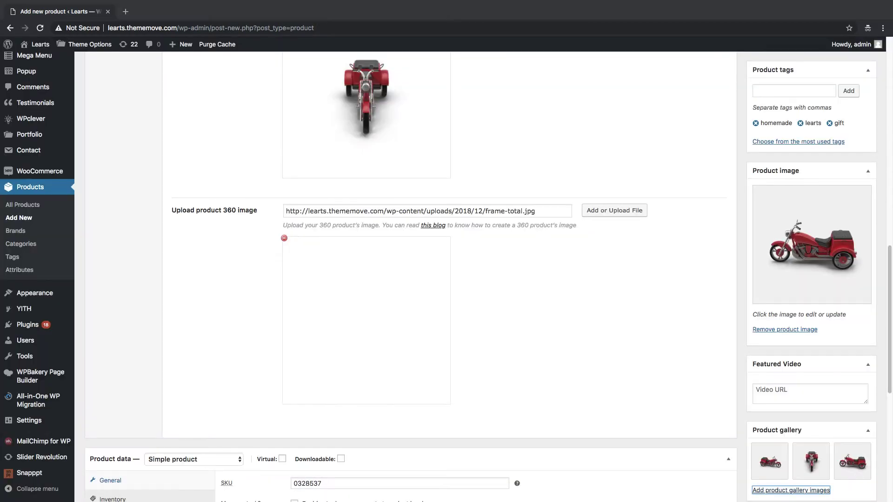
Publish the Motorized Trycycle product
scroll(680, 264, up, 6)
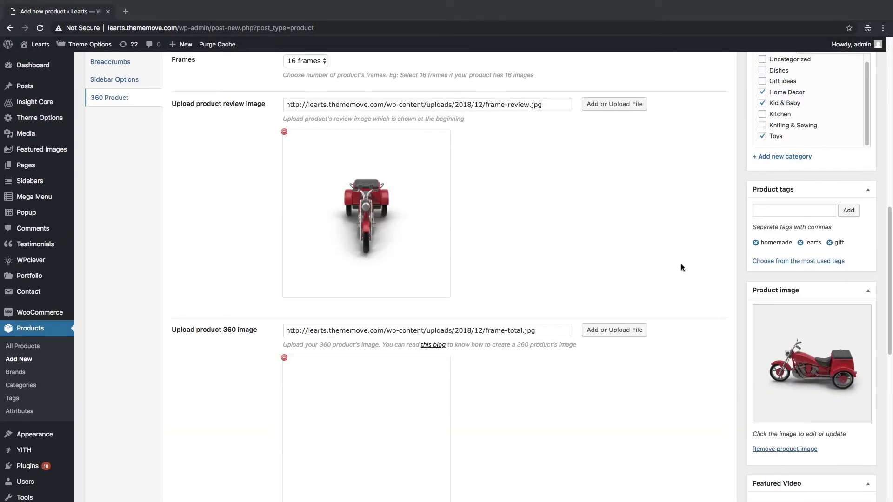
scroll(681, 263, up, 6)
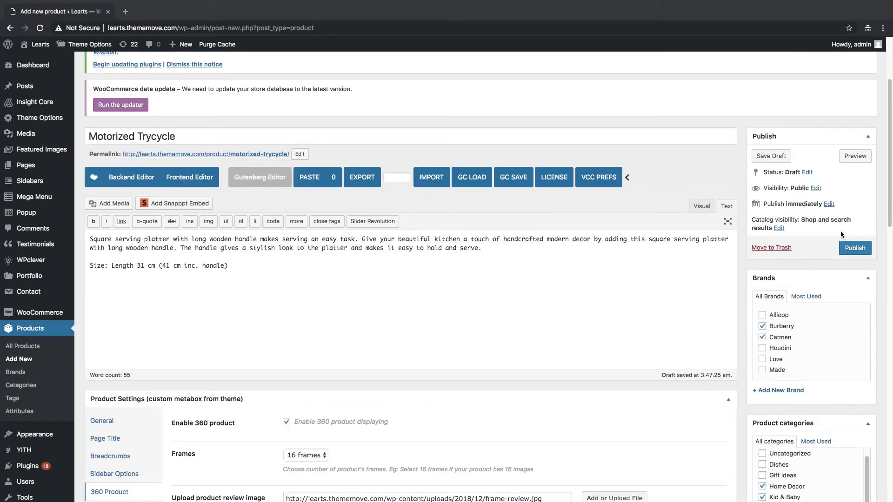
click(856, 249)
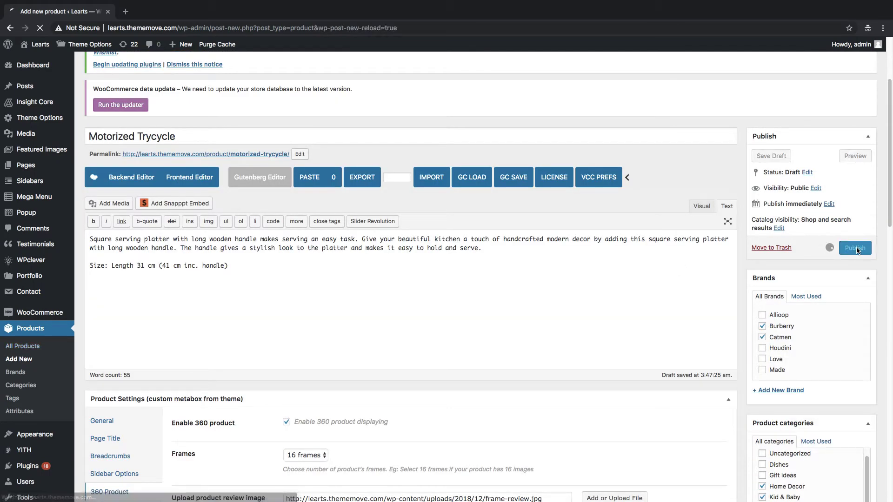
Open the published product's page in a new tab and browse its image gallery to the front view
right_click(215, 46)
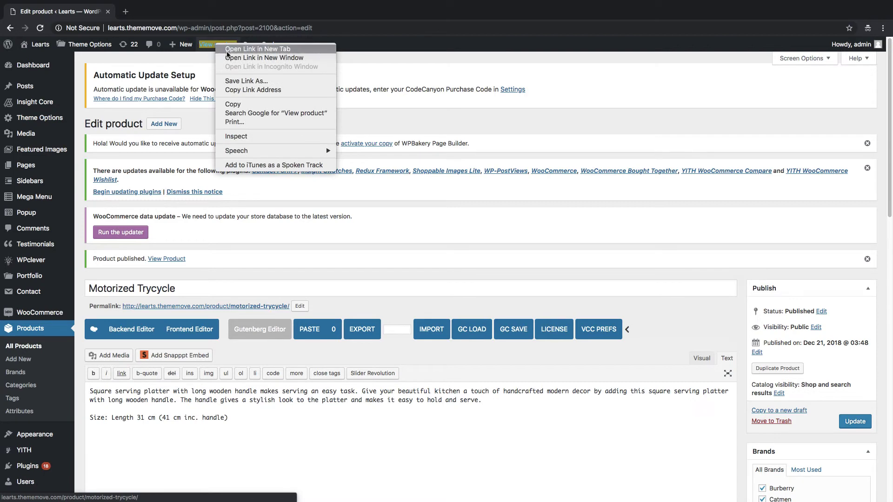
click(227, 49)
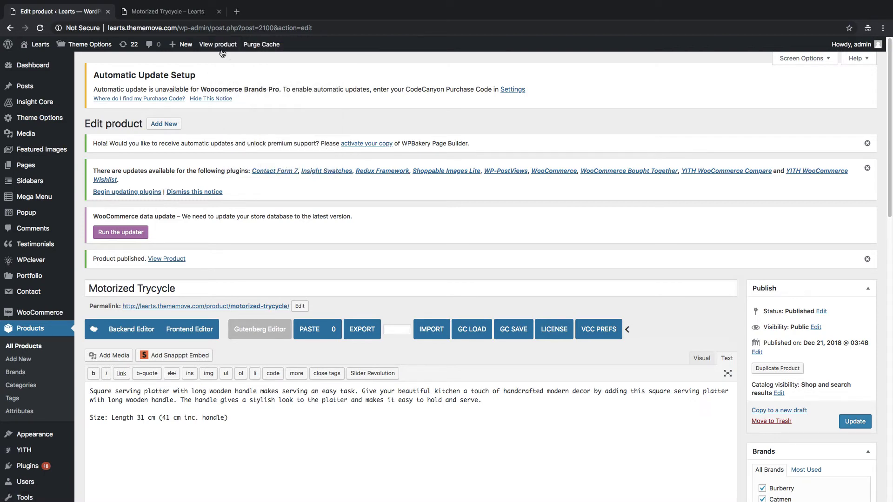
click(164, 10)
scroll(553, 223, down, 3)
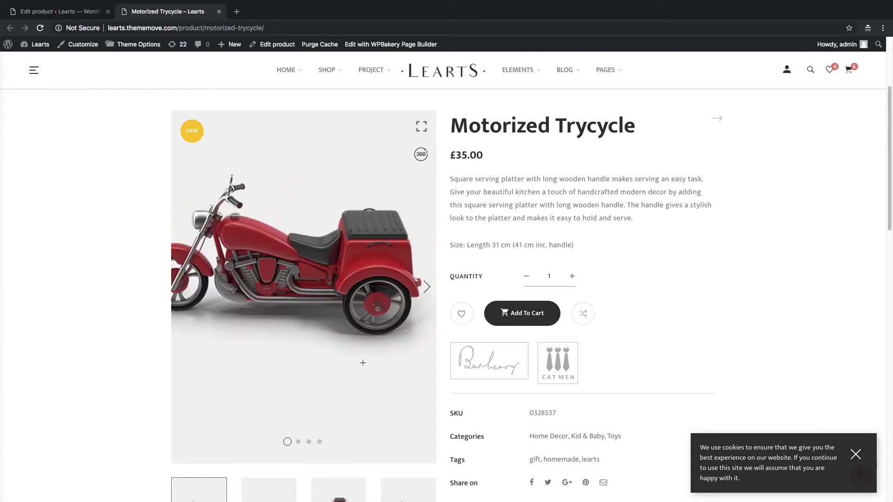
drag(363, 365, 190, 364)
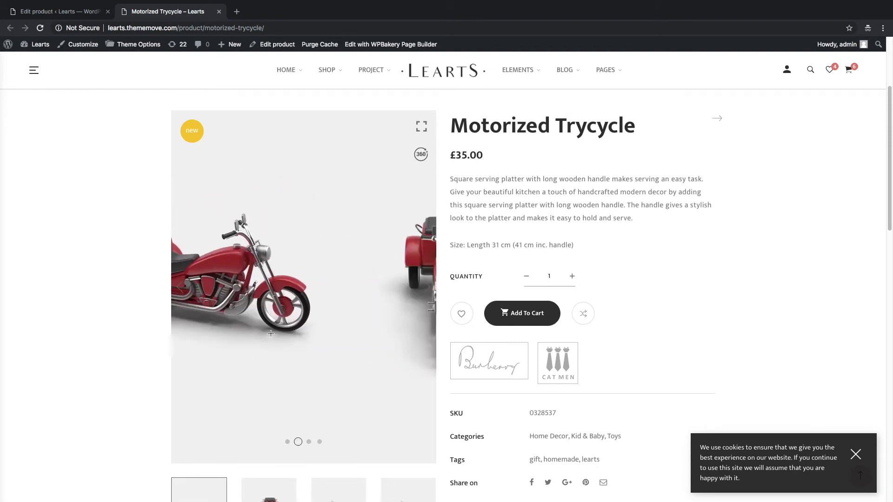
Open the product's 360 view and rotate the tricycle with the slider and directly on the image
click(421, 155)
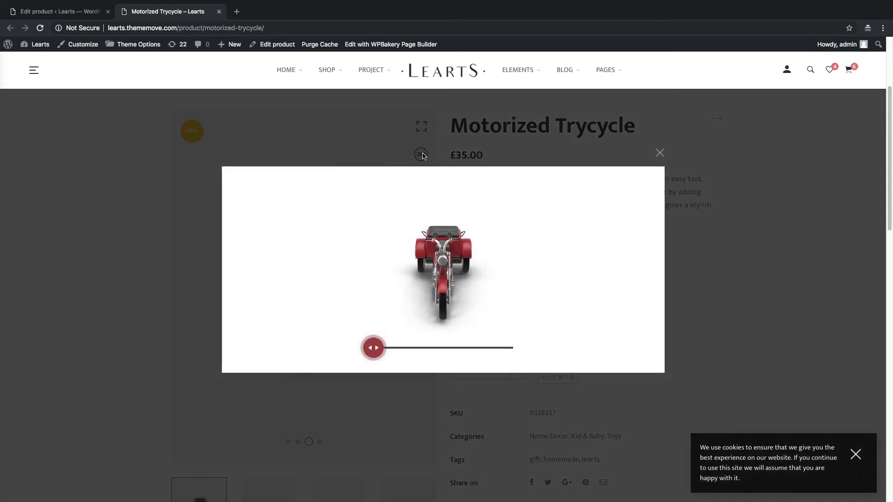
drag(373, 351, 518, 344)
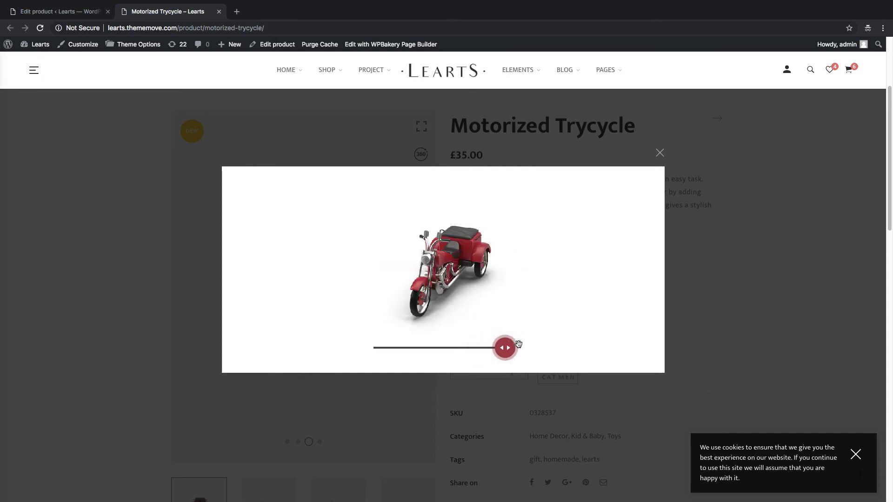
drag(472, 276, 372, 292)
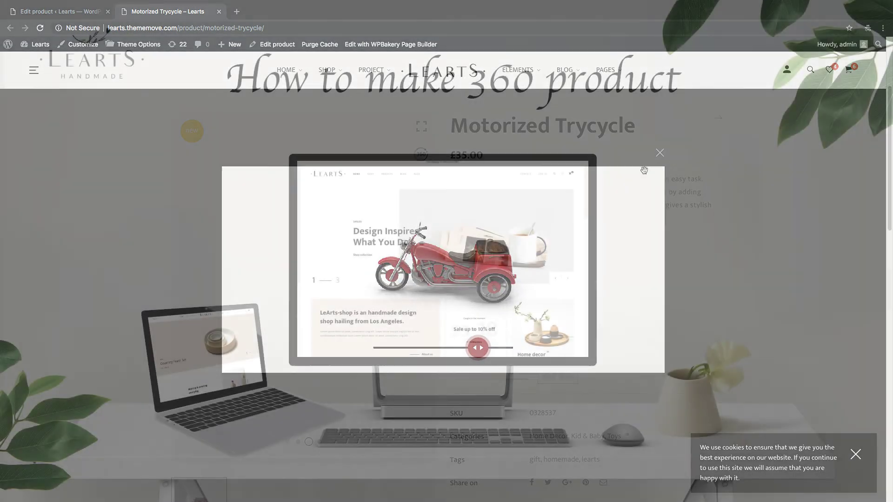